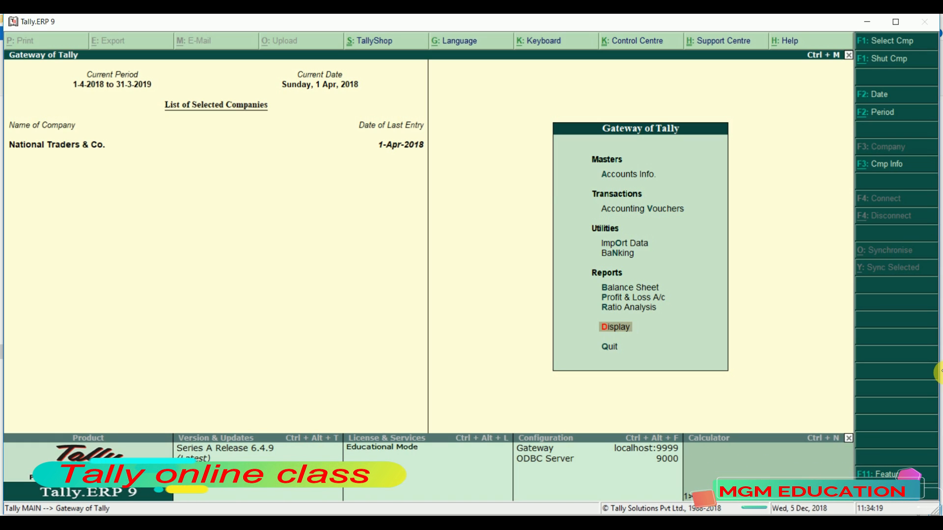
Set "Maintain accounts only" to No in the company's accounting features and save the change
key(F11)
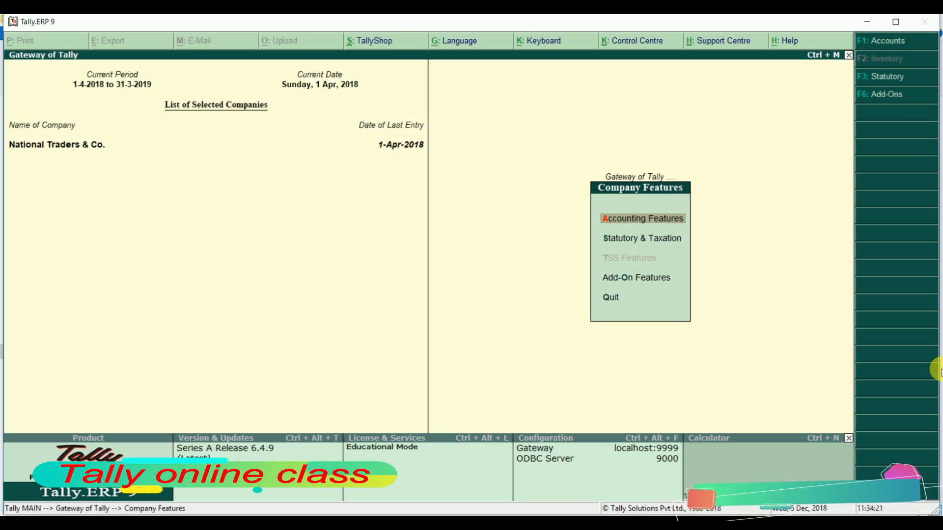
key(Return)
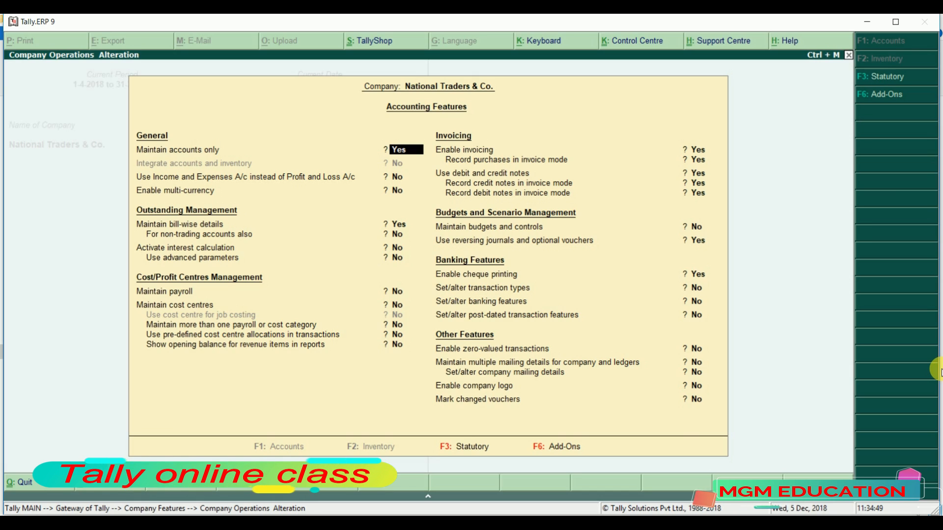
text(n)
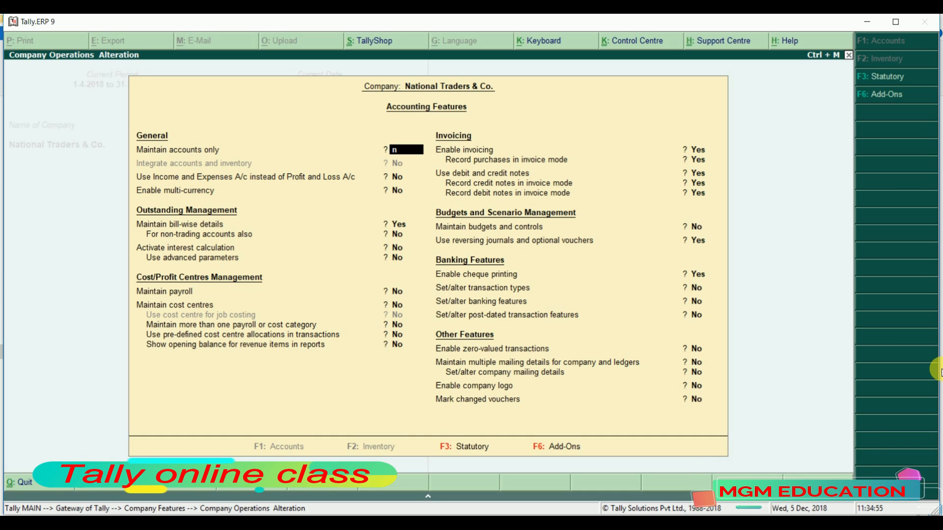
key(Return)
key(Return)
key(Return)
key(Return)
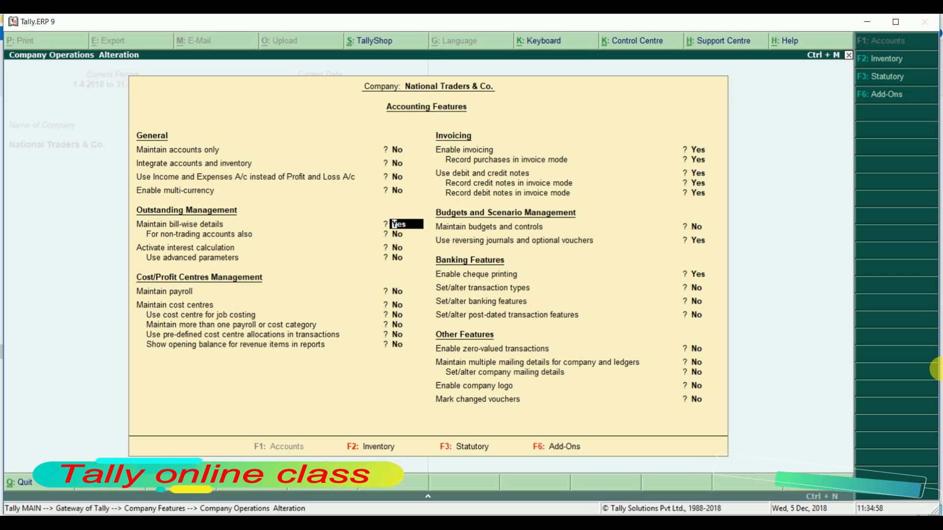
key(ctrl+a)
key(Escape)
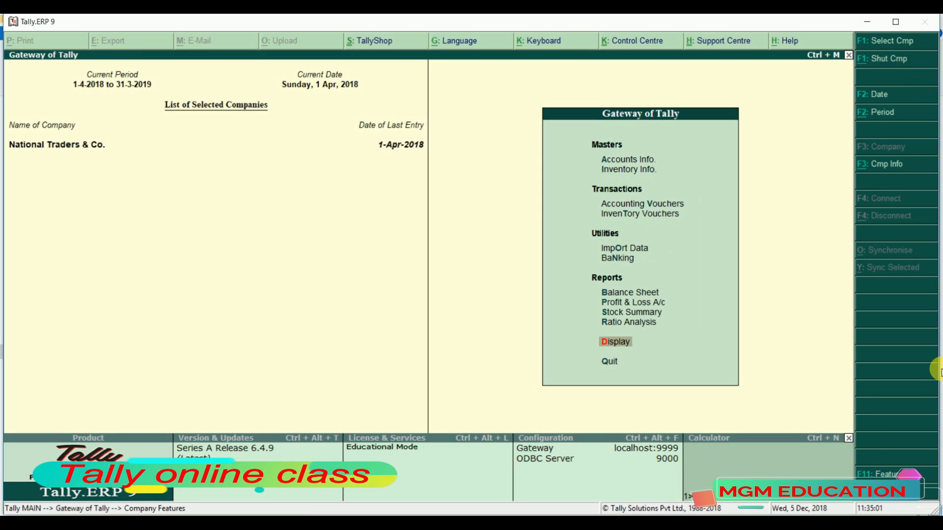
Open the creation form for a new unit of measure under the inventory masters
key(Up)
key(Up)
key(Up)
key(Up)
key(Up)
key(Up)
key(Up)
key(Up)
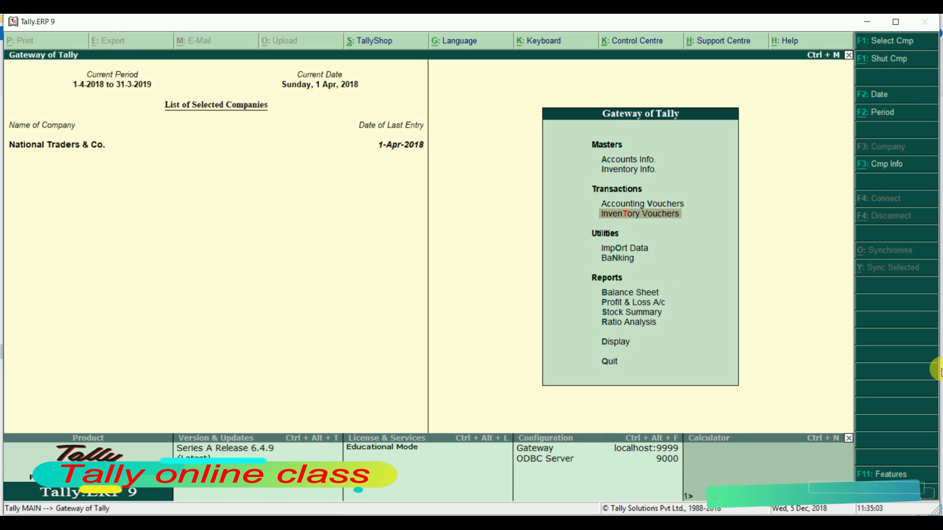
key(Up)
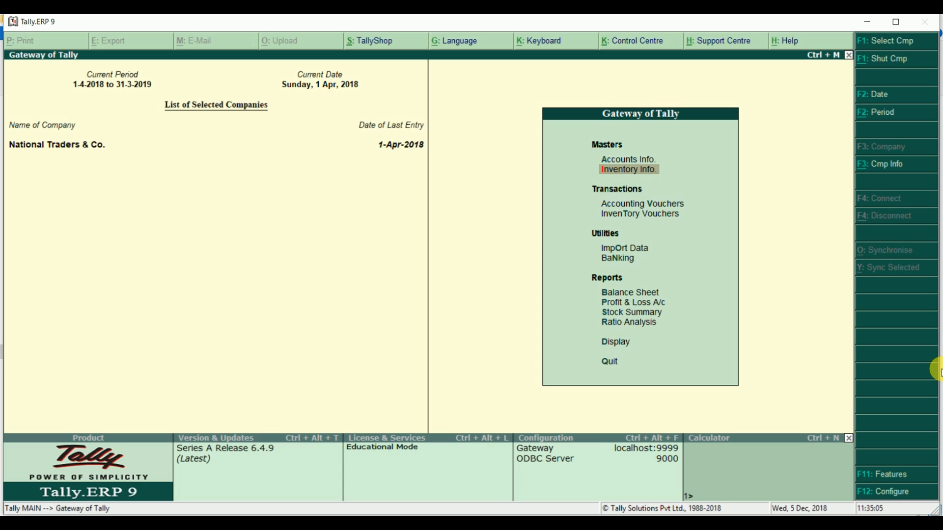
key(Down)
key(Down)
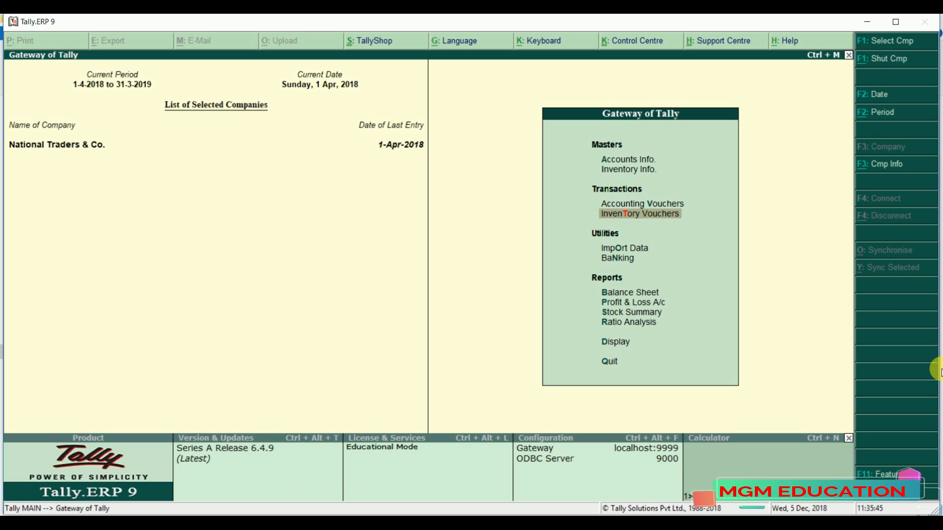
key(Up)
key(Up)
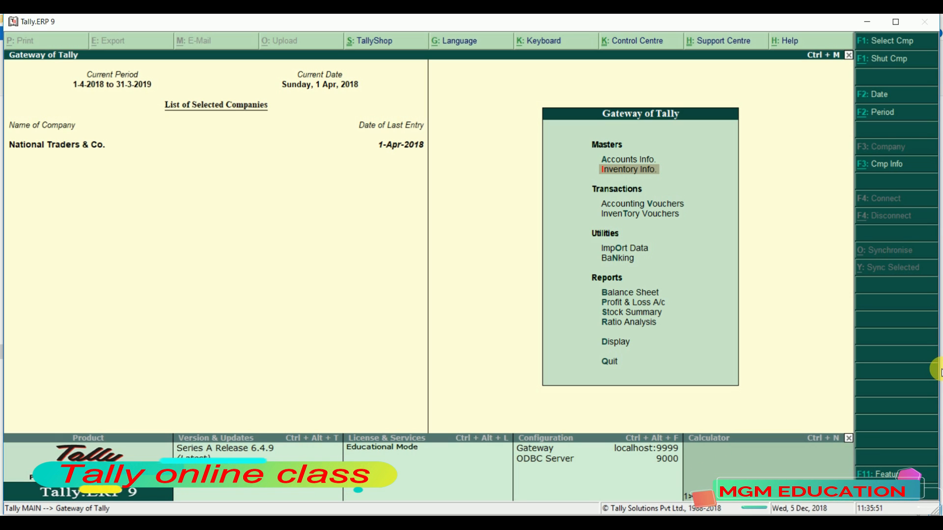
key(Return)
key(Down)
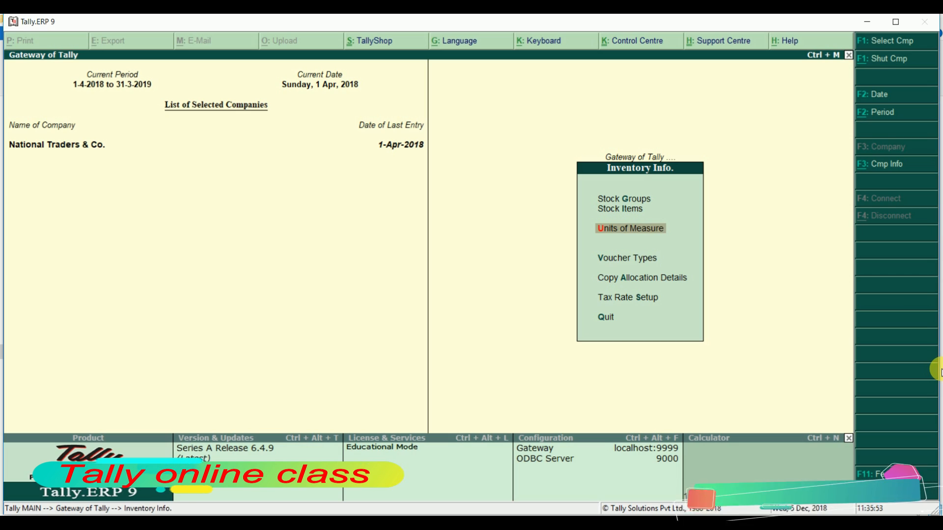
key(Return)
key(Return)
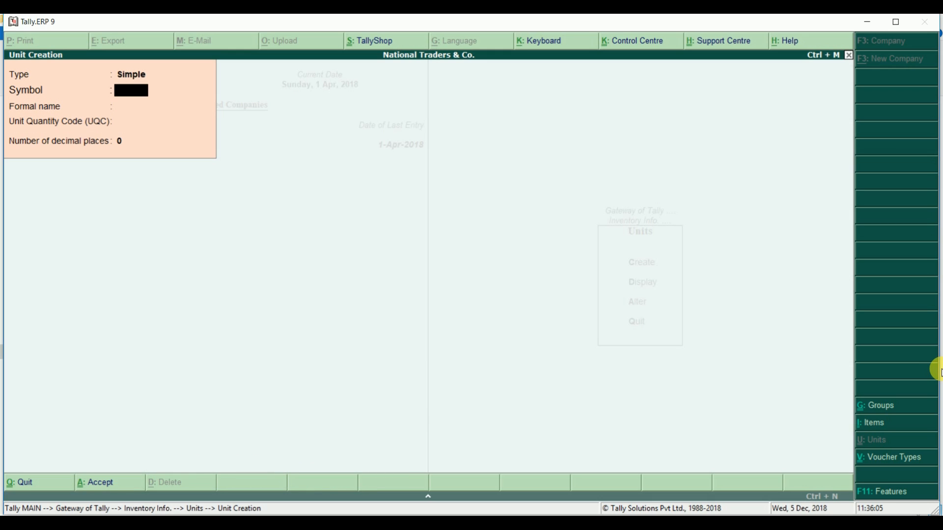
Create the simple unit kg with formal name Kilogram, unit quantity code Not Applicable and 3 decimal places
text(kg)
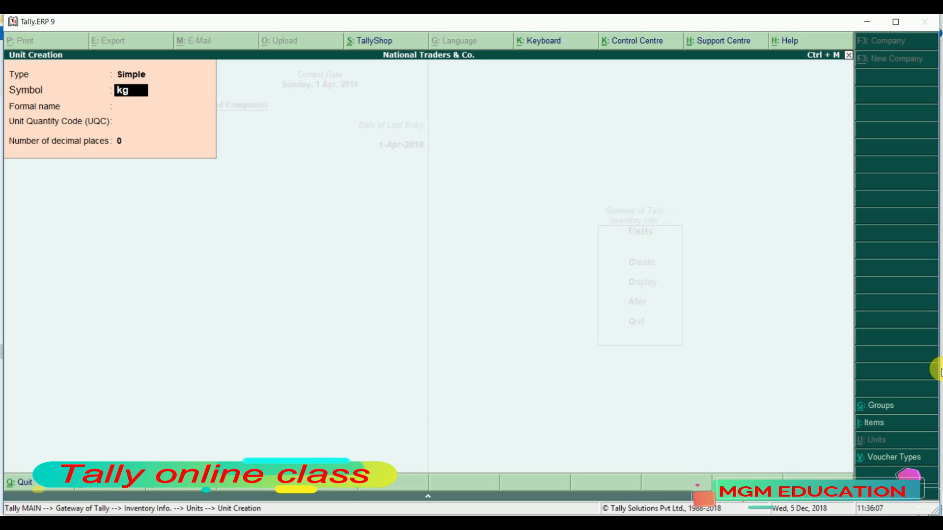
key(Return)
text(Kilogram)
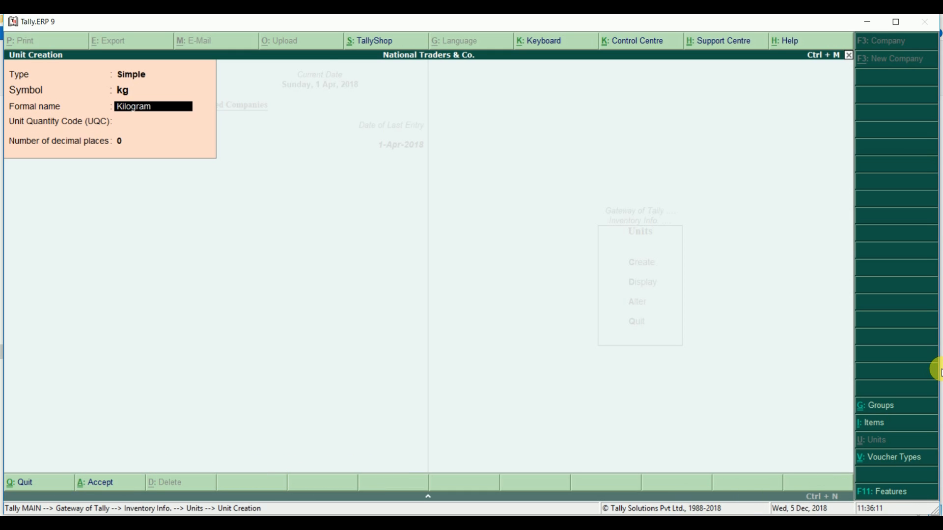
key(Return)
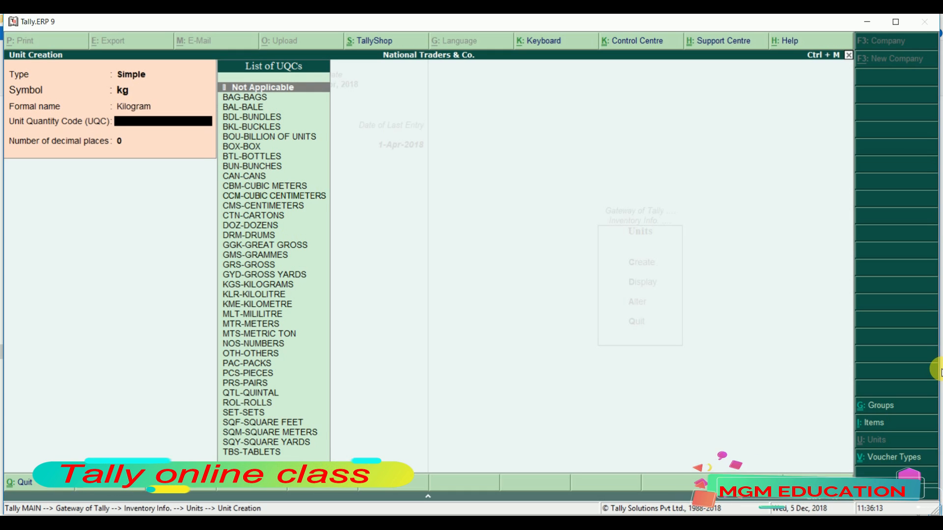
key(Return)
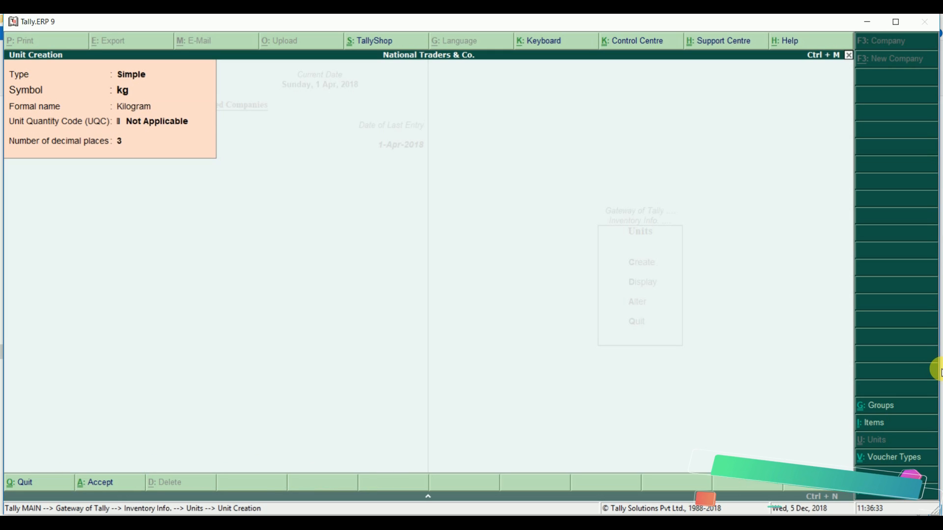
key(Return)
key(Return)
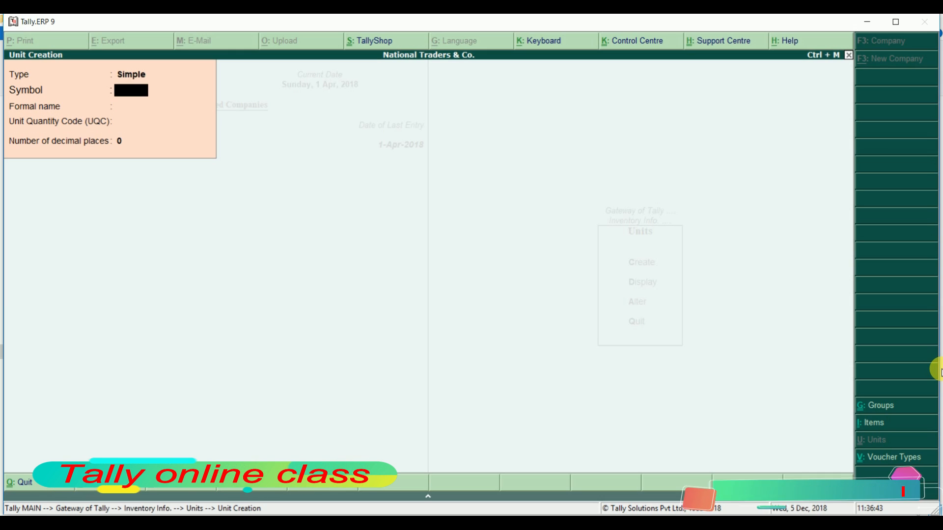
Create the simple unit gm with formal name Gram, unit quantity code Not Applicable and 0 decimal places
text(gm)
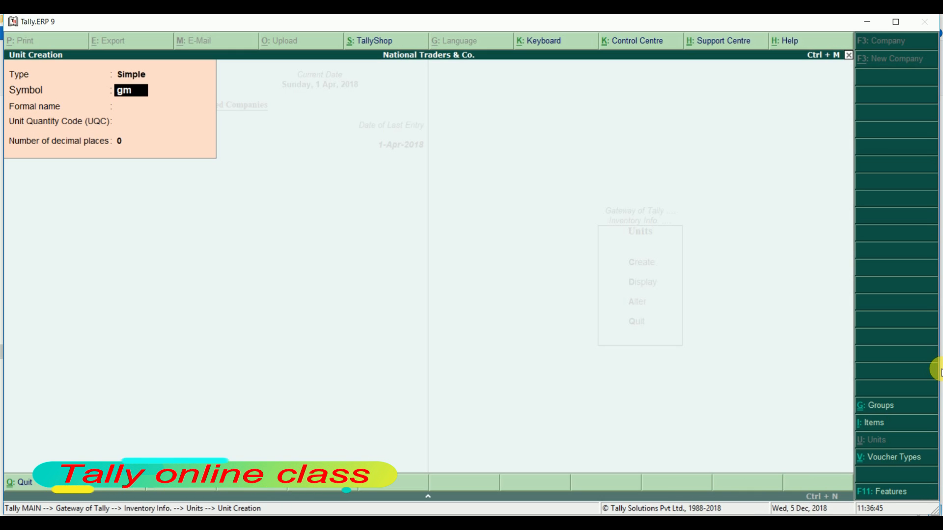
key(Return)
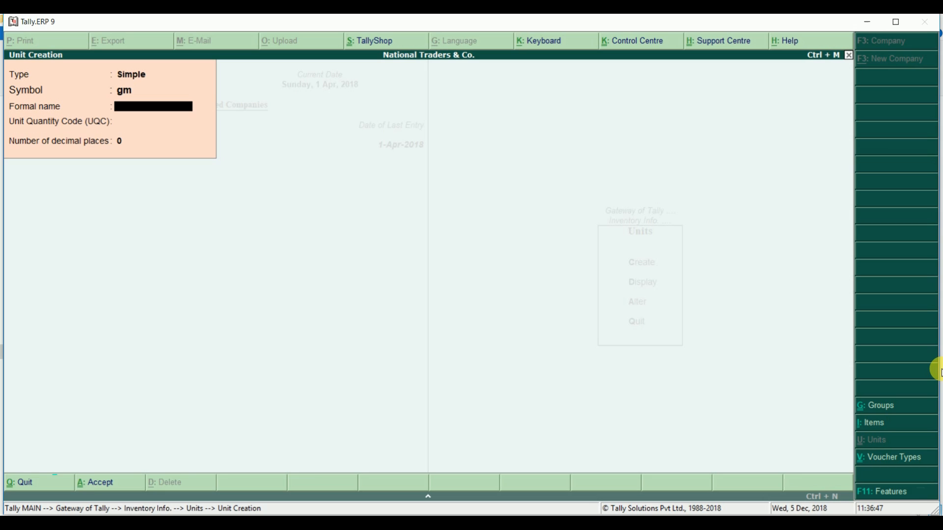
text(Gram)
key(Return)
key(Return)
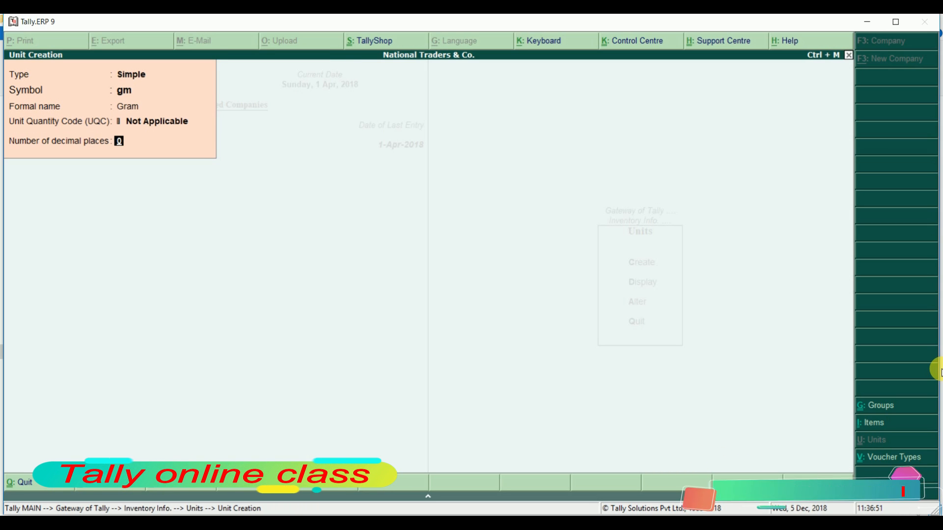
key(Return)
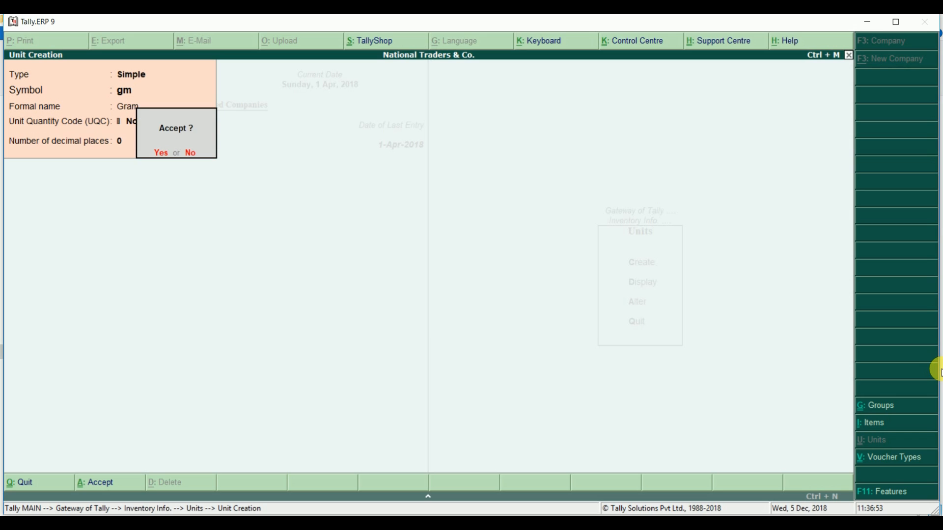
key(Return)
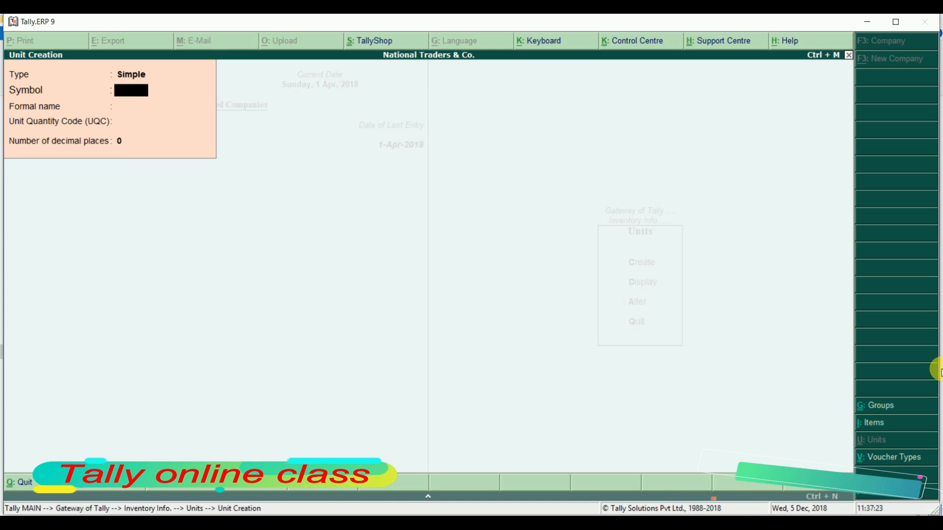
Create a compound unit with kg as first unit, a conversion of 1000 and gm as second unit
key(BackSpace)
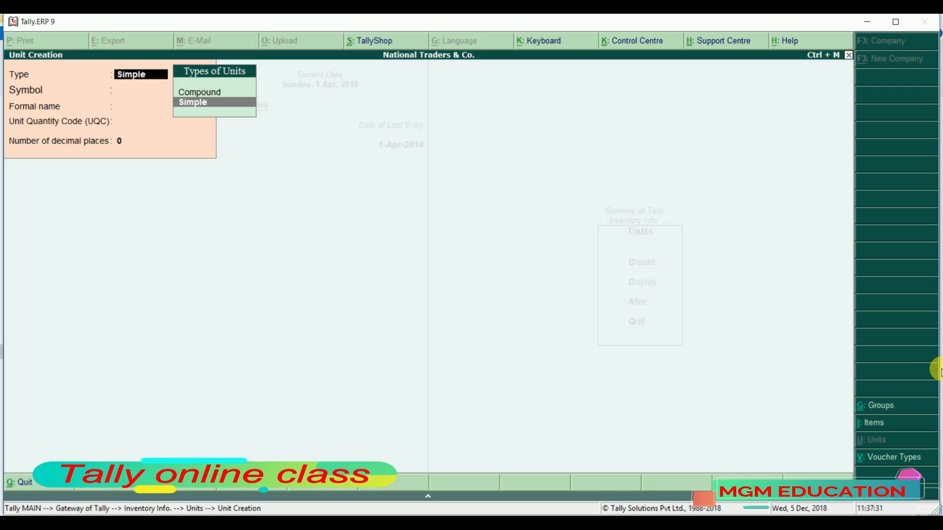
key(Up)
key(Return)
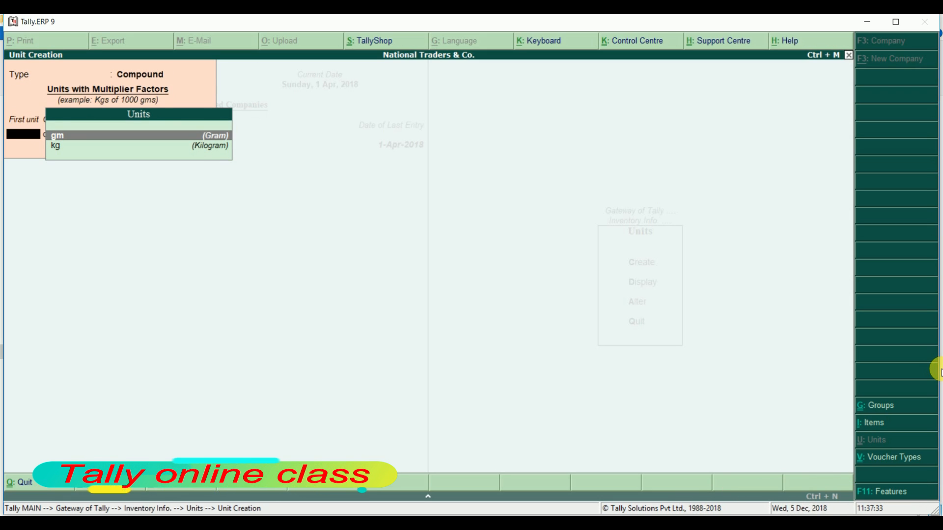
key(Down)
key(Return)
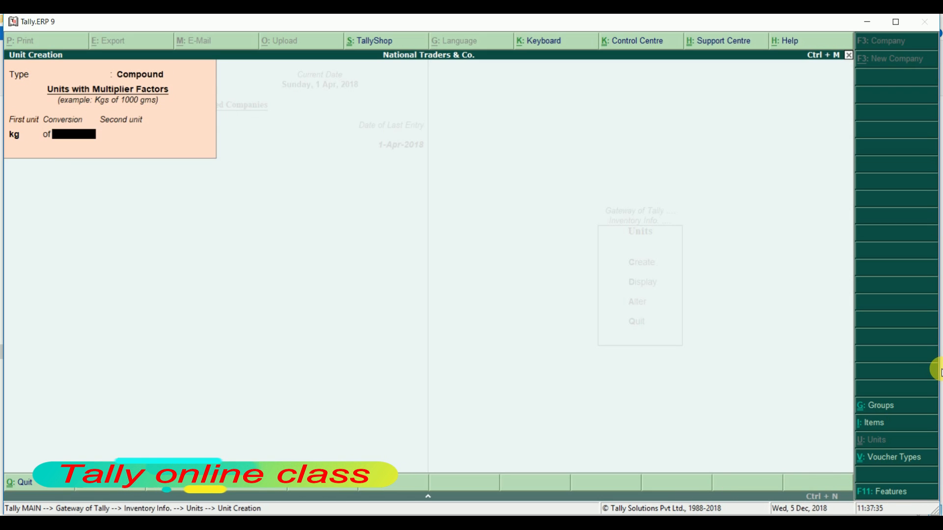
text(1,00)
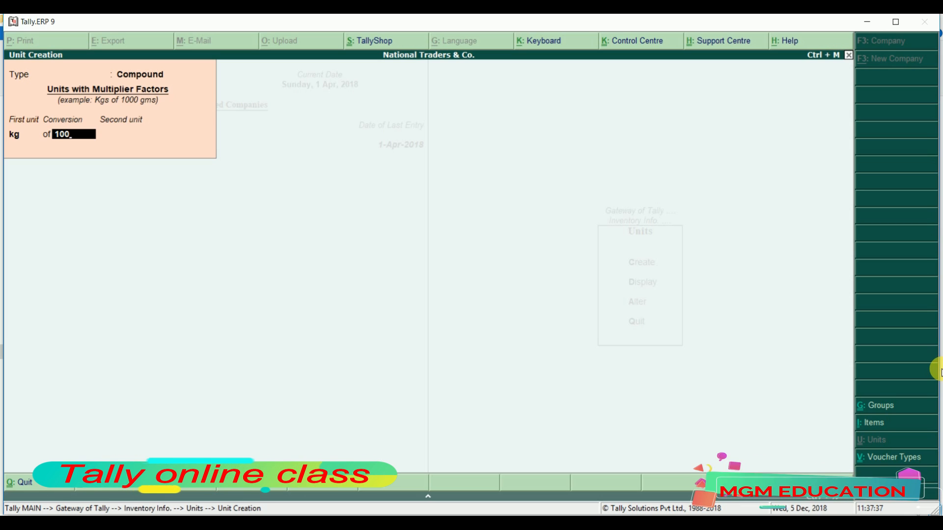
text(0)
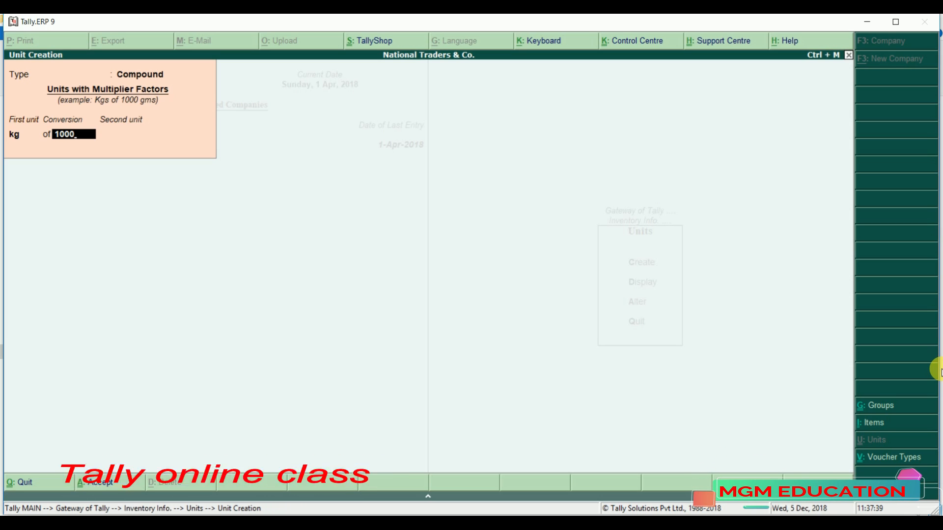
key(Return)
key(Return)
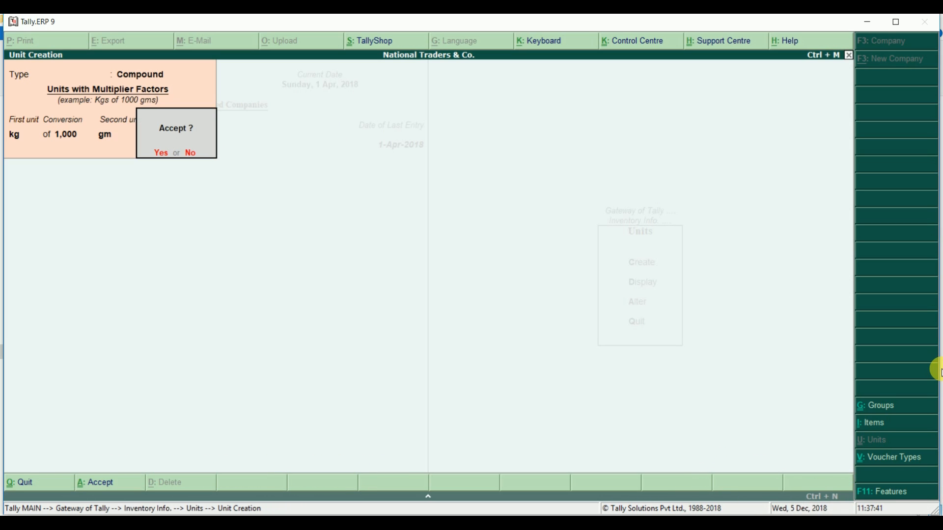
key(y)
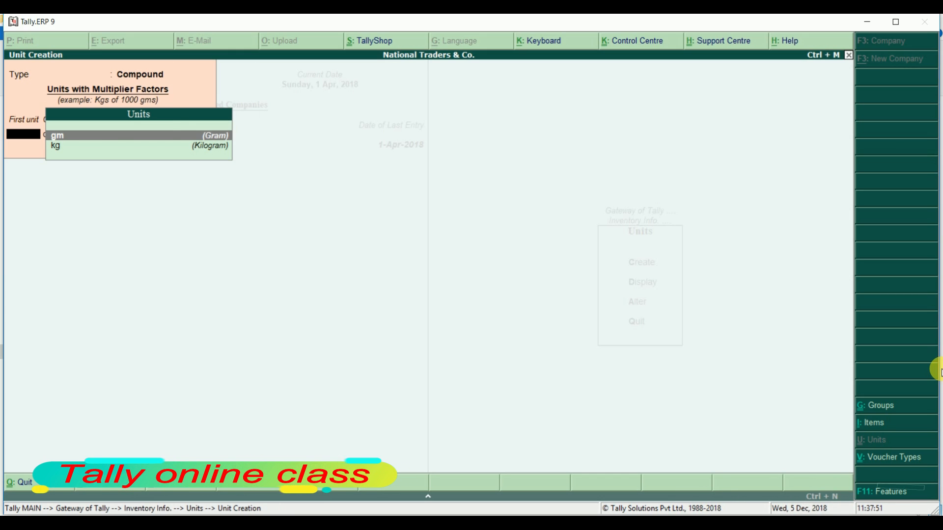
Create the simple unit pcs with formal name Pieces, unit quantity code Not Applicable and 0 decimal places
key(BackSpace)
key(Down)
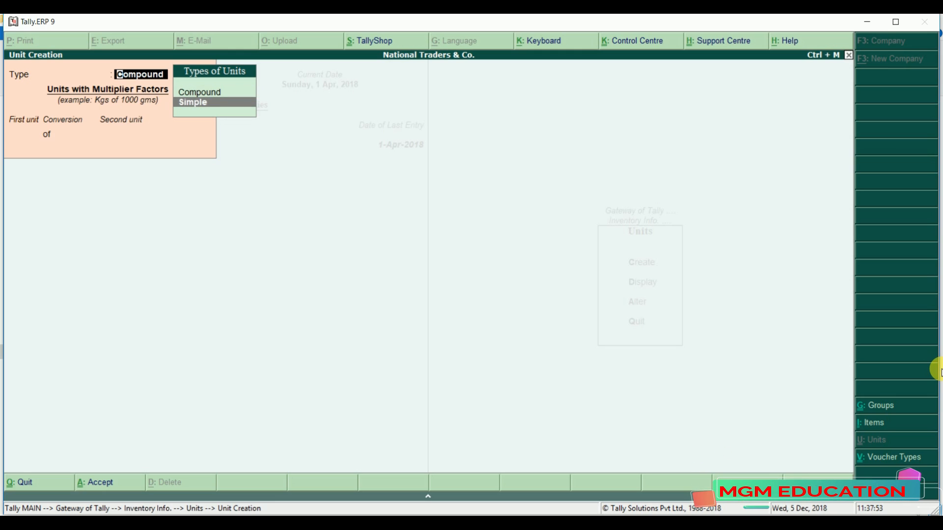
key(Return)
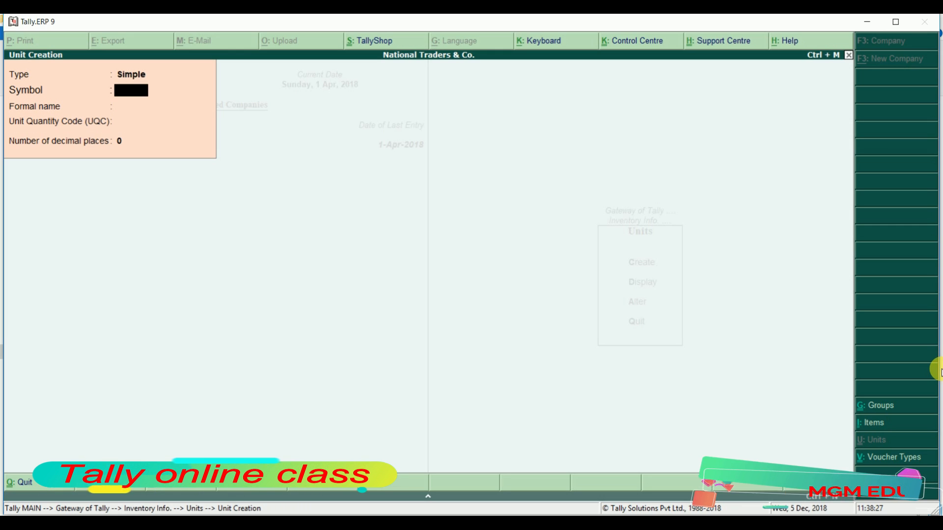
text(cs)
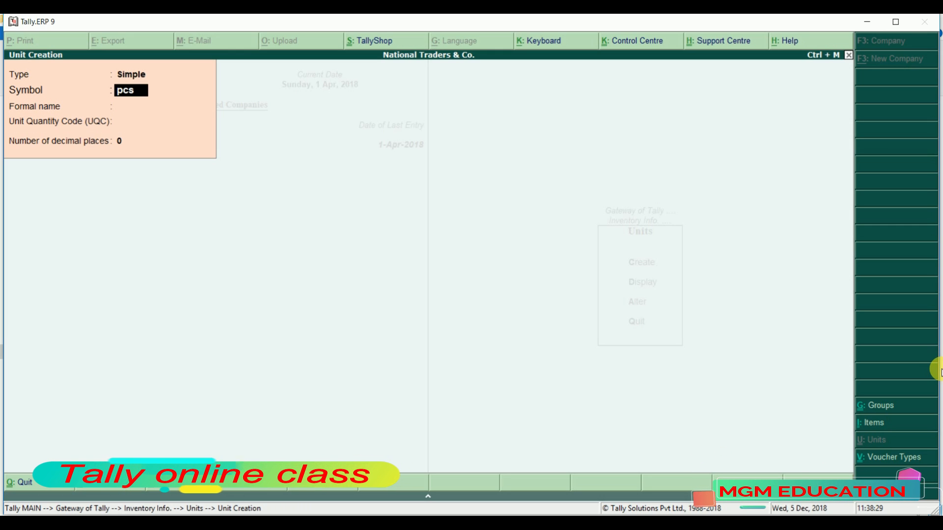
key(Return)
key(Return)
key(BackSpace)
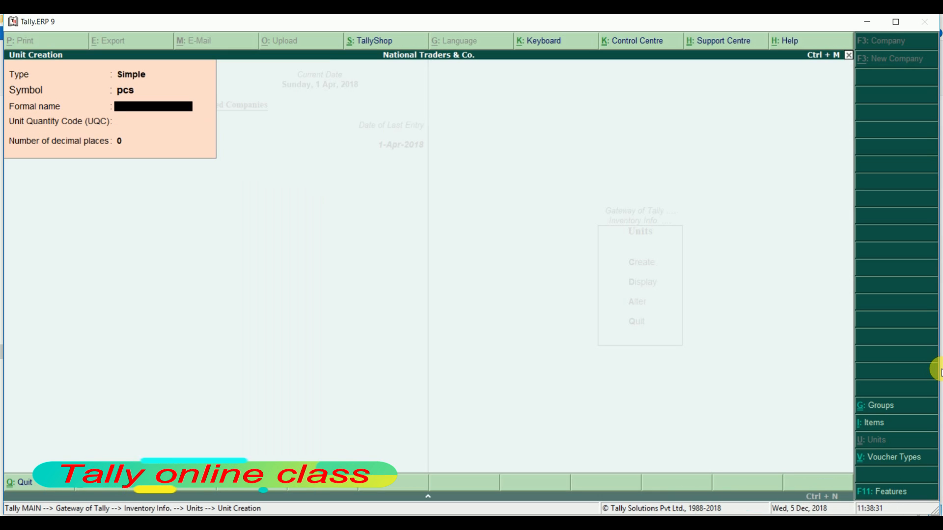
text(Pieces)
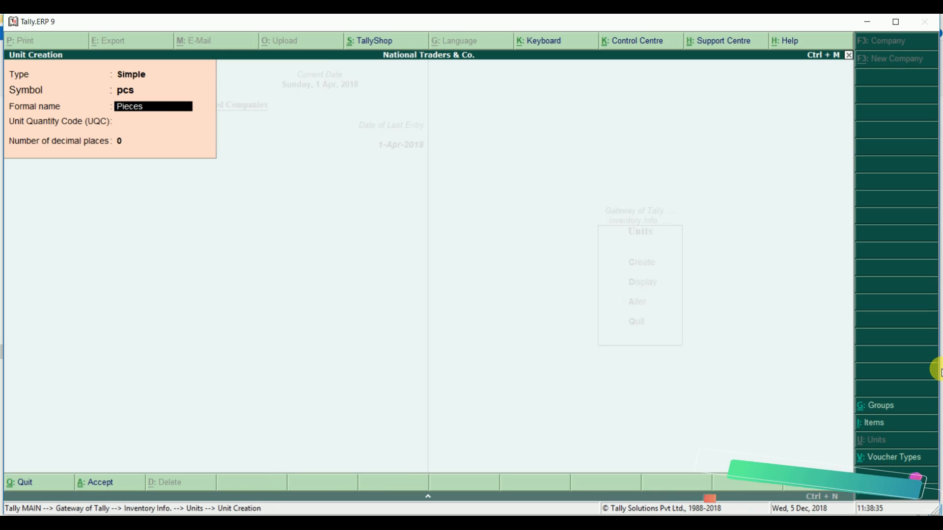
key(Return)
key(Return)
key(Return)
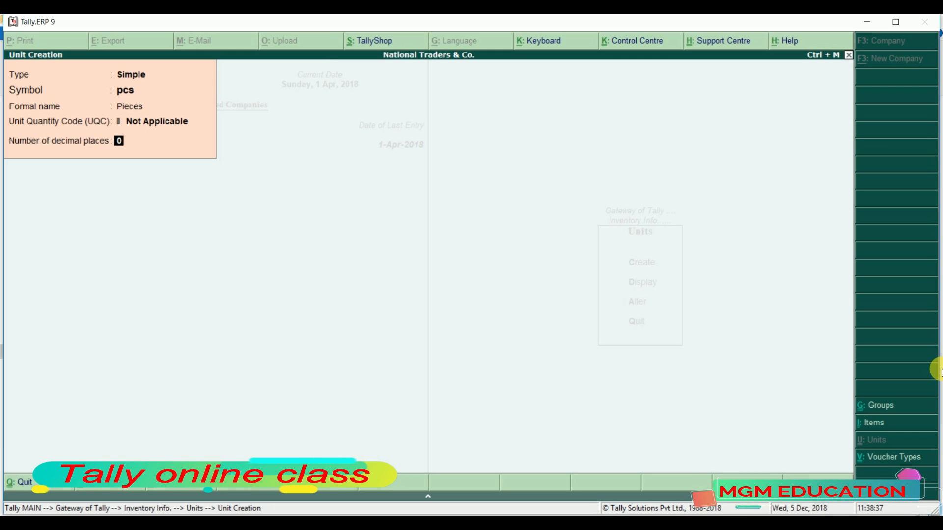
key(Return)
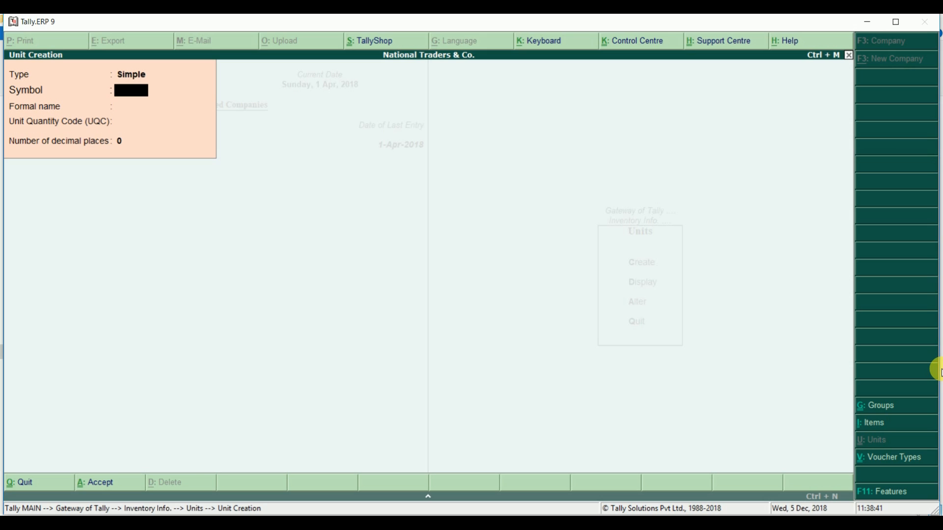
Leave unit creation and display the saved details of the pcs unit of measure
key(Escape)
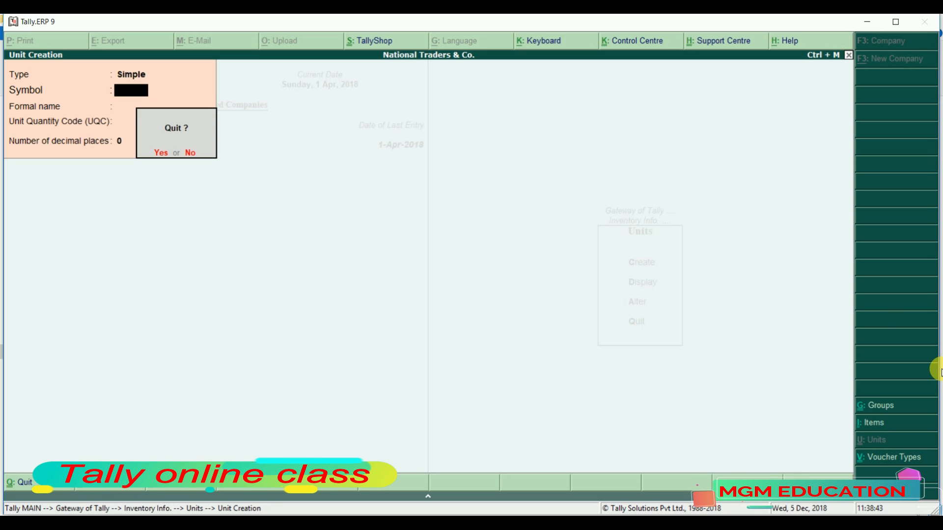
key(Return)
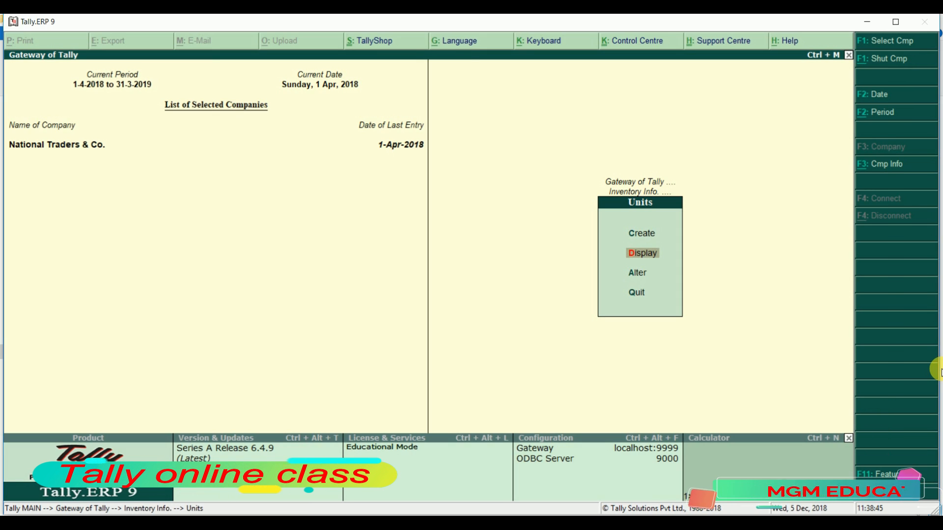
key(Return)
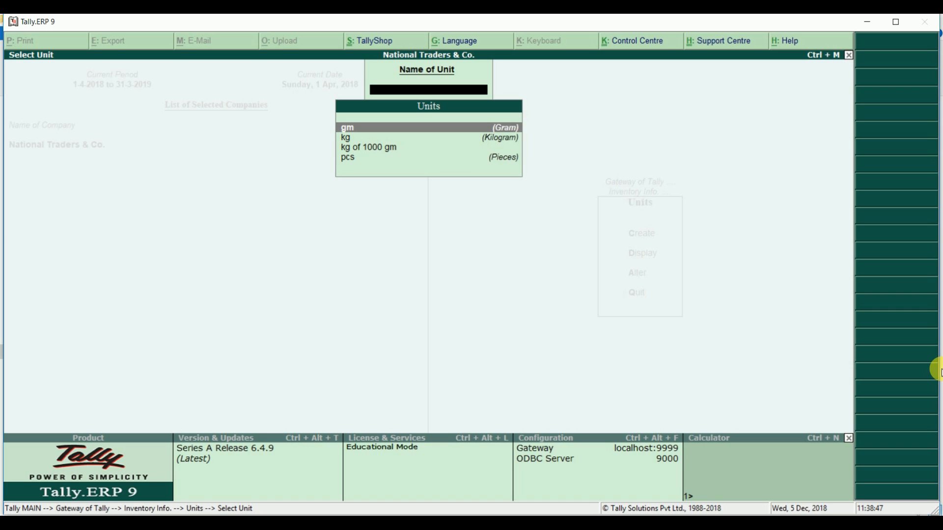
key(Down)
key(Down)
key(Down)
key(Up)
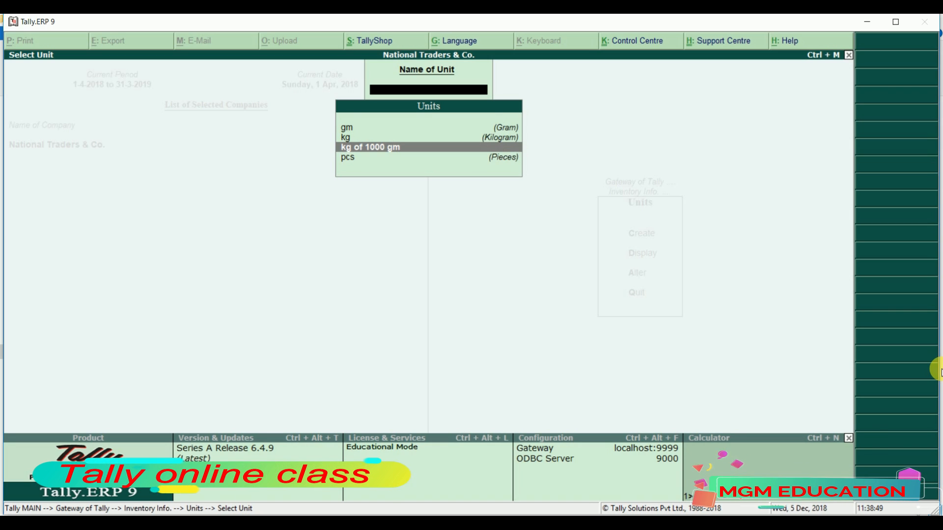
key(Up)
key(Up)
key(Down)
key(Down)
key(Down)
key(Return)
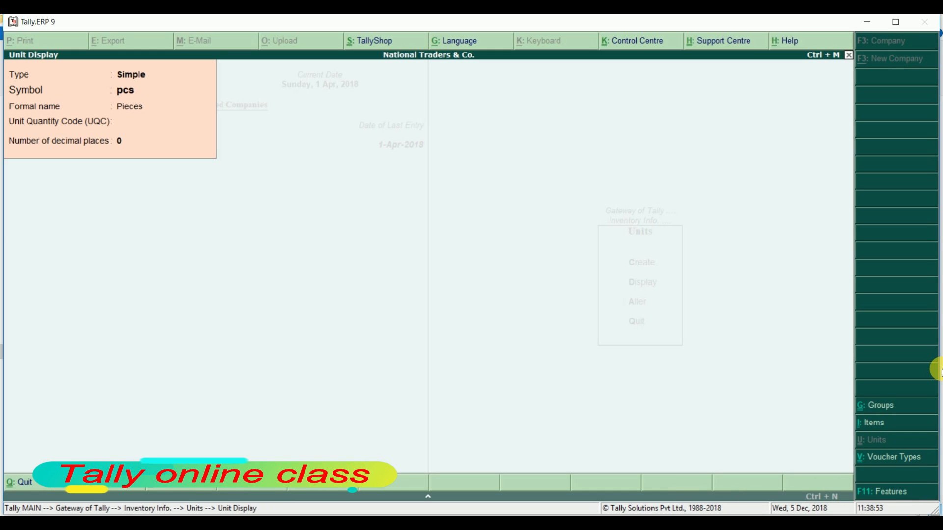
key(Escape)
key(Escape)
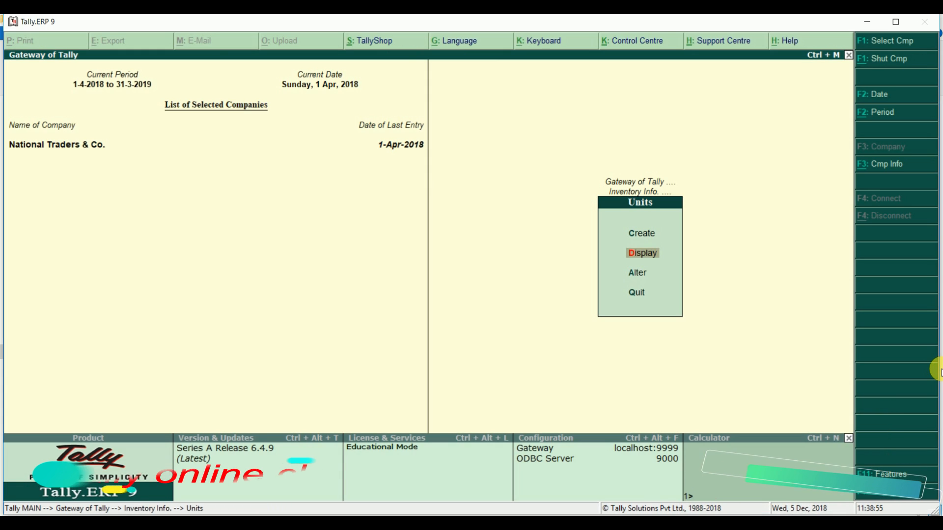
Open the gm unit for alteration, review its fields and accept it without edits
key(Down)
key(Return)
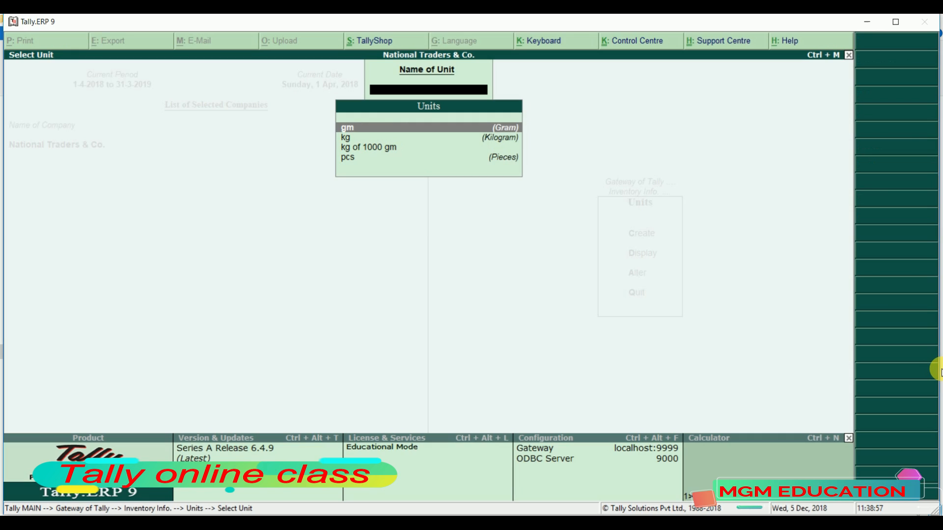
key(Return)
key(Return)
key(Return)
key(Return)
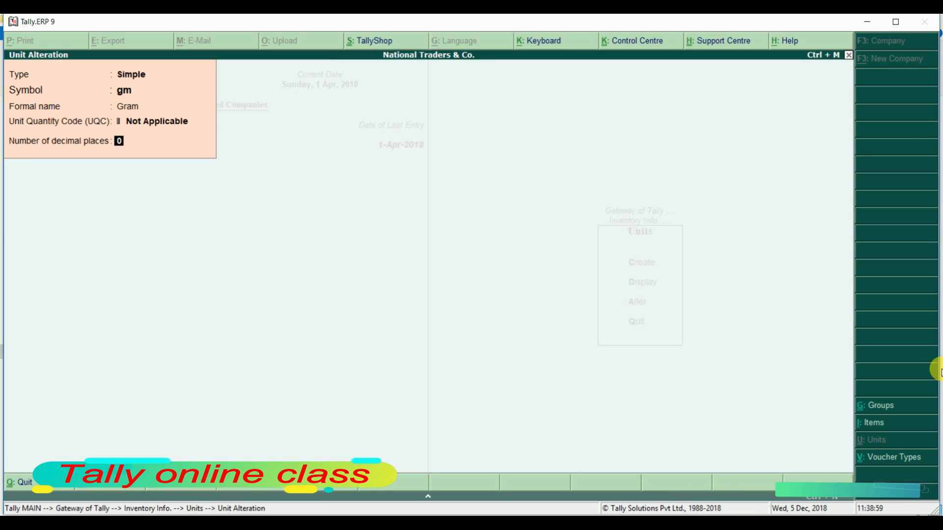
key(Return)
key(Return)
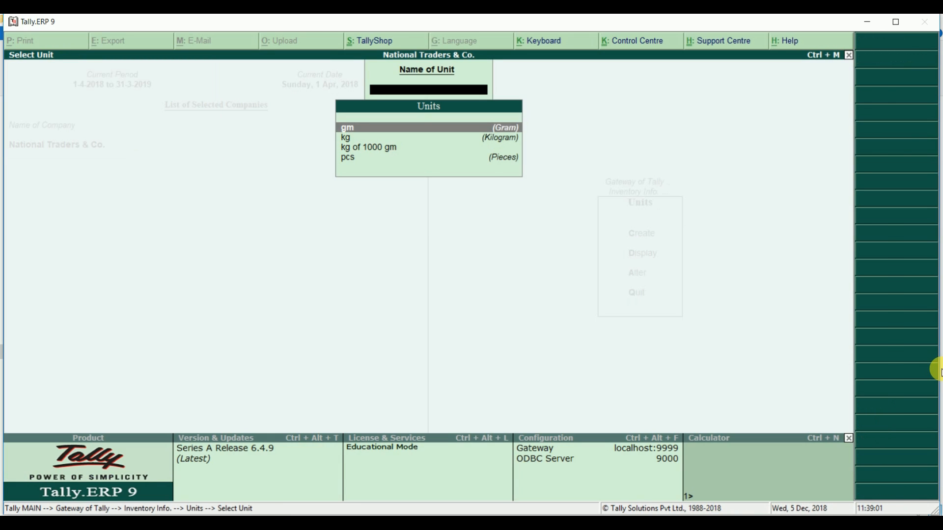
key(Escape)
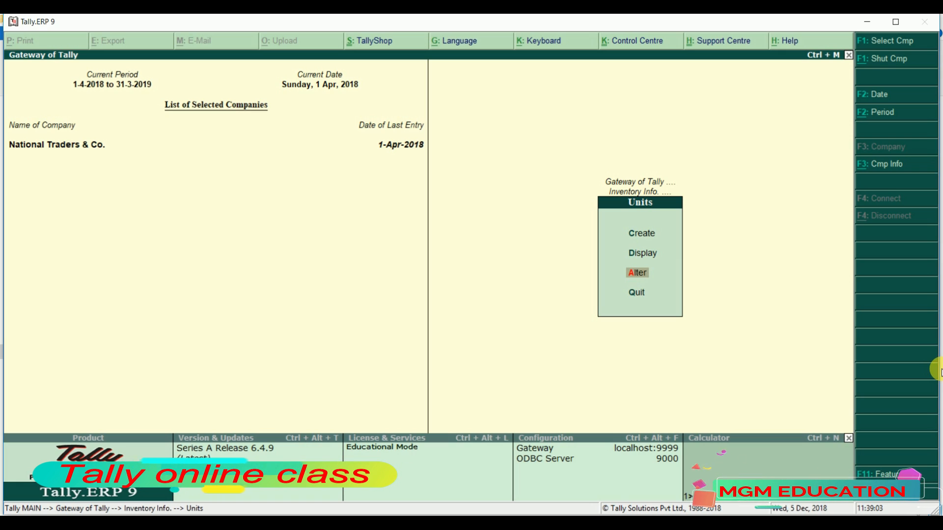
key(Down)
key(Up)
key(Up)
key(Up)
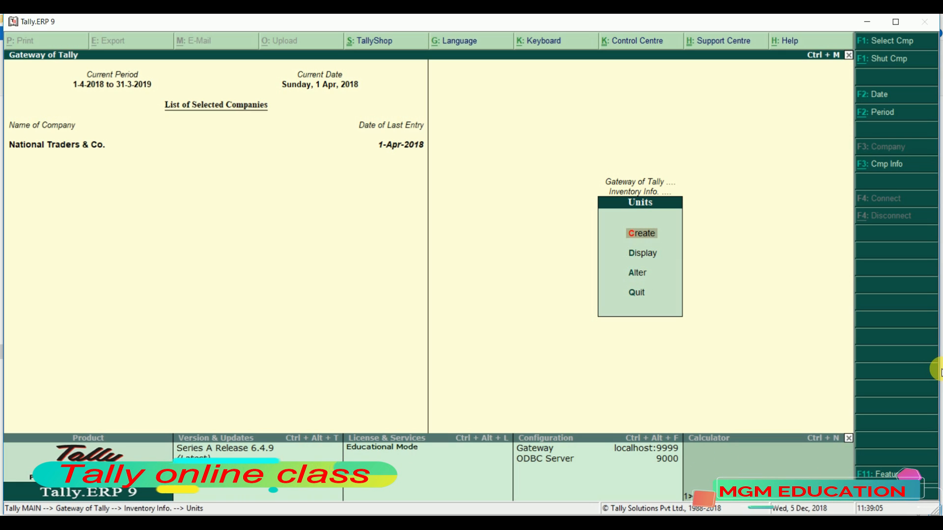
key(Down)
key(Up)
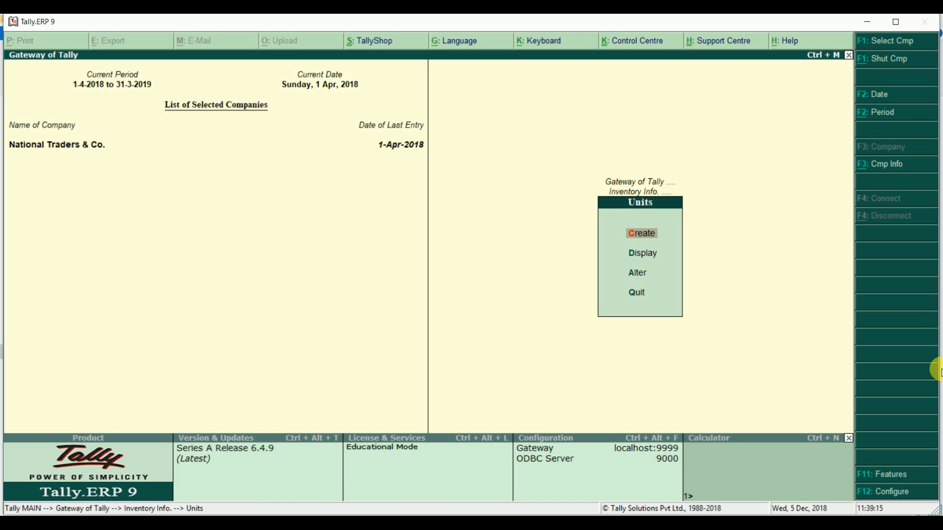
Examine the single and multiple stock group creation forms under the inventory masters
key(Escape)
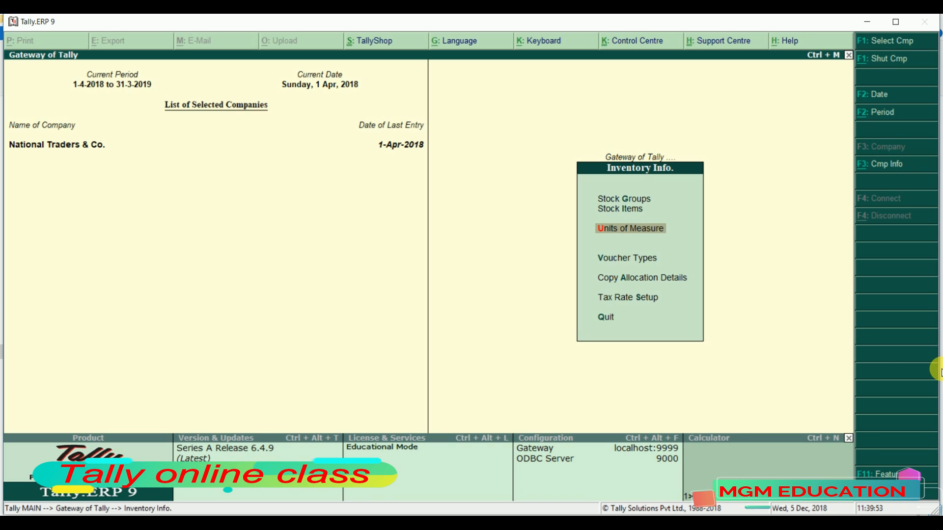
key(Escape)
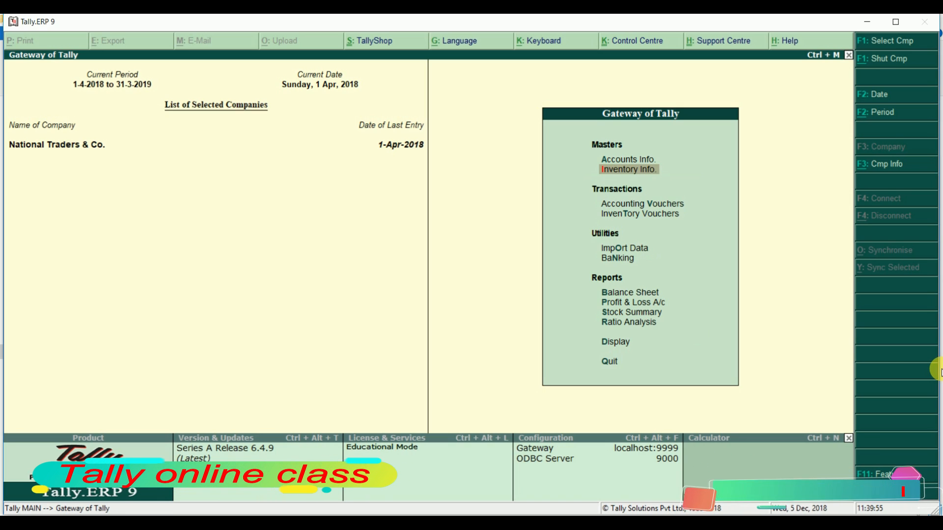
key(Return)
key(Down)
key(Return)
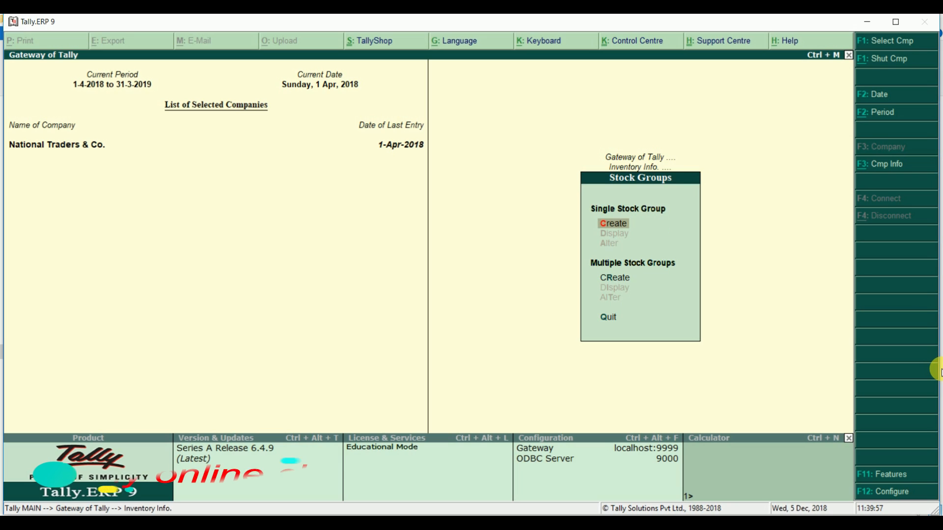
key(Return)
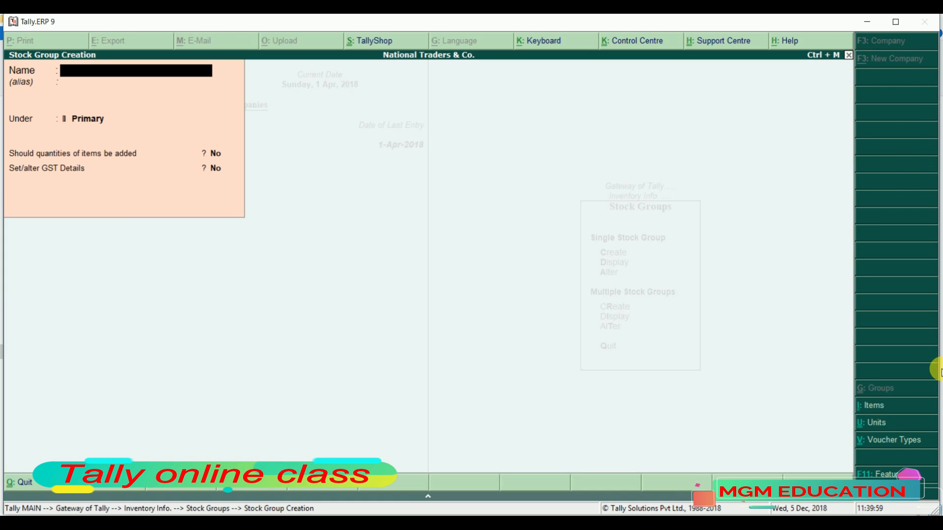
key(Escape)
key(y)
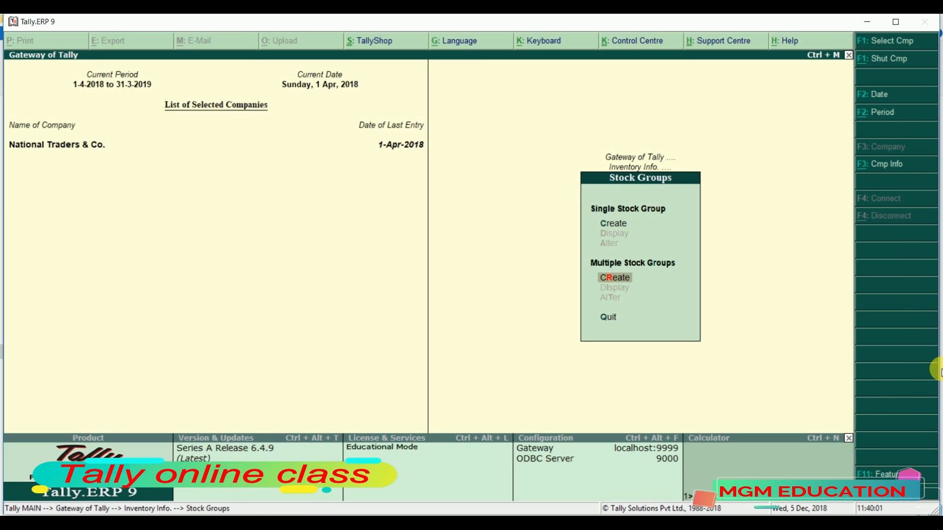
key(Return)
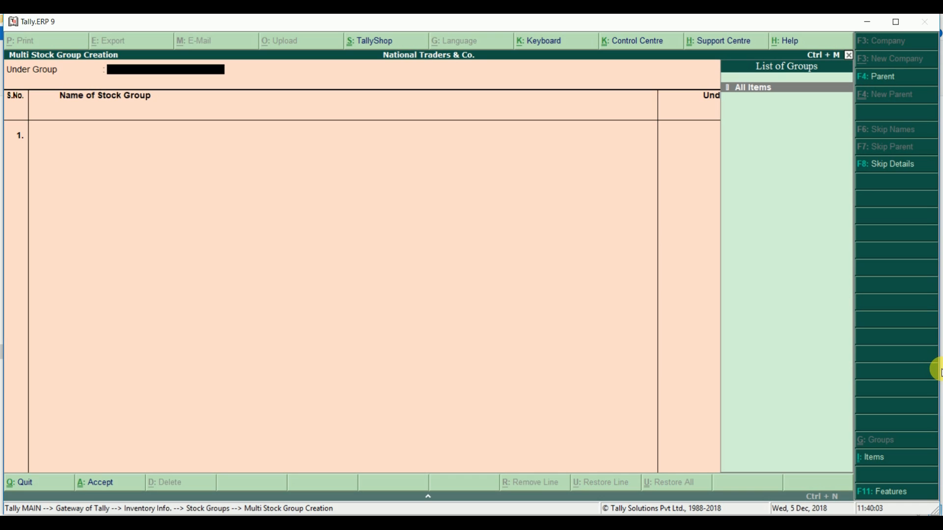
key(Escape)
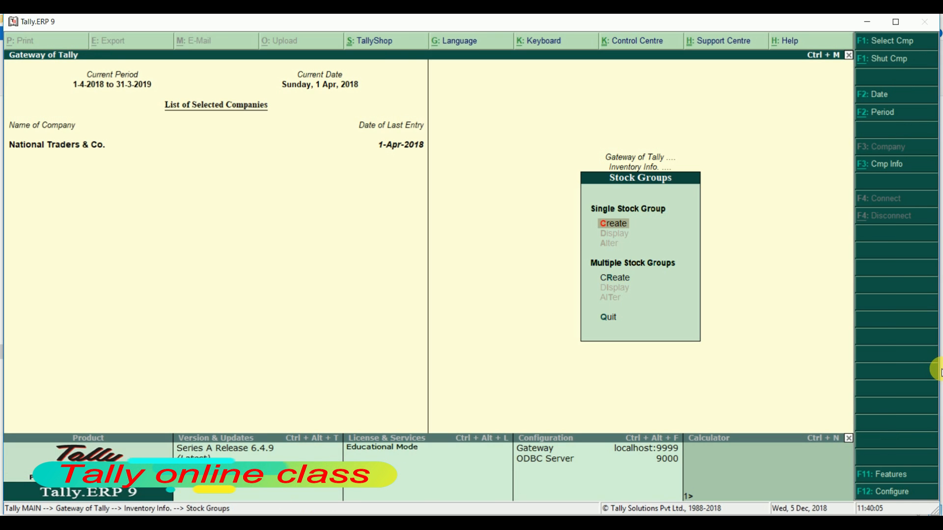
Create a single stock group named Food under Primary, with quantity addition and GST details set to No
key(Down)
key(Return)
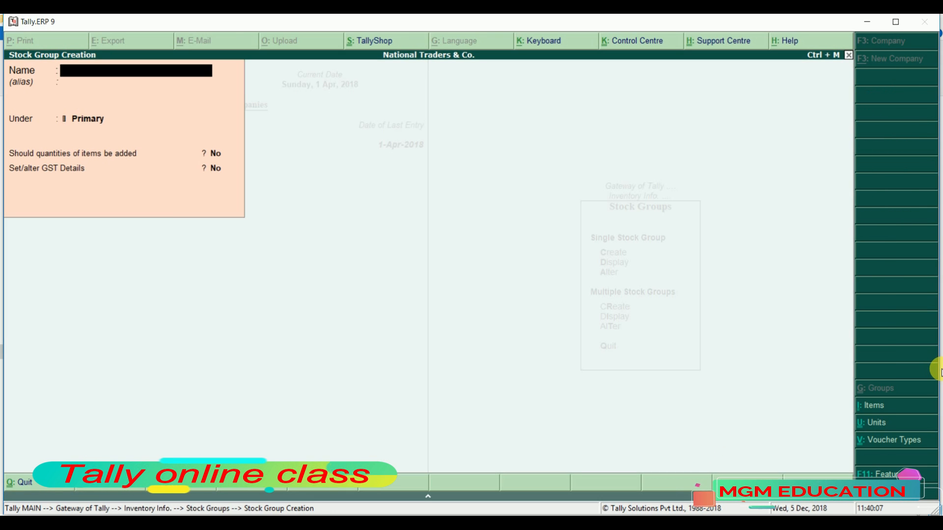
text(Food)
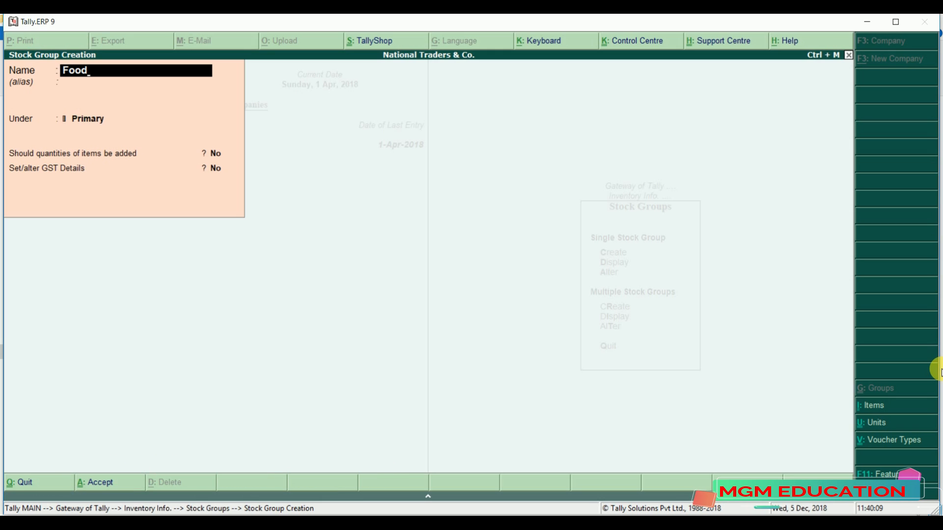
key(Return)
key(Return)
key(Return)
key(Return)
key(Return)
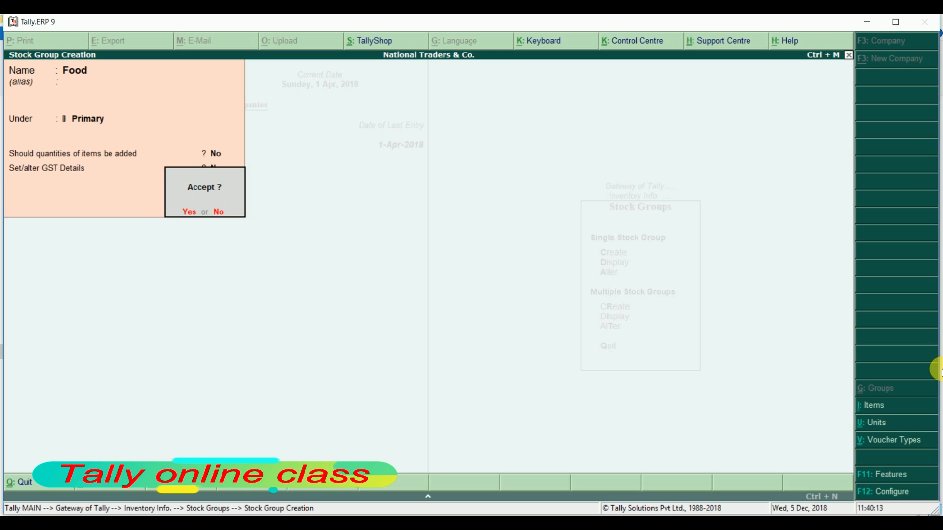
key(Return)
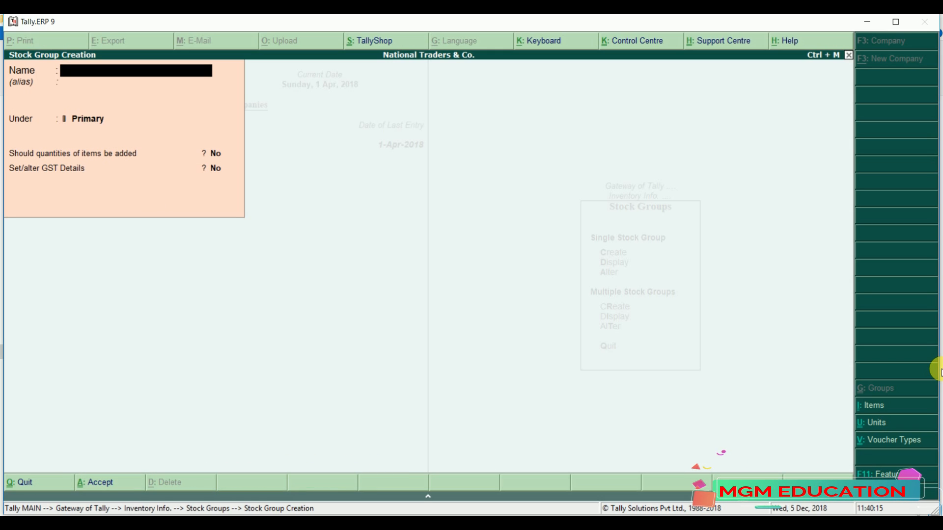
Create a single stock group named Electronics under Primary, with quantity addition and GST details set to No
text(Ele)
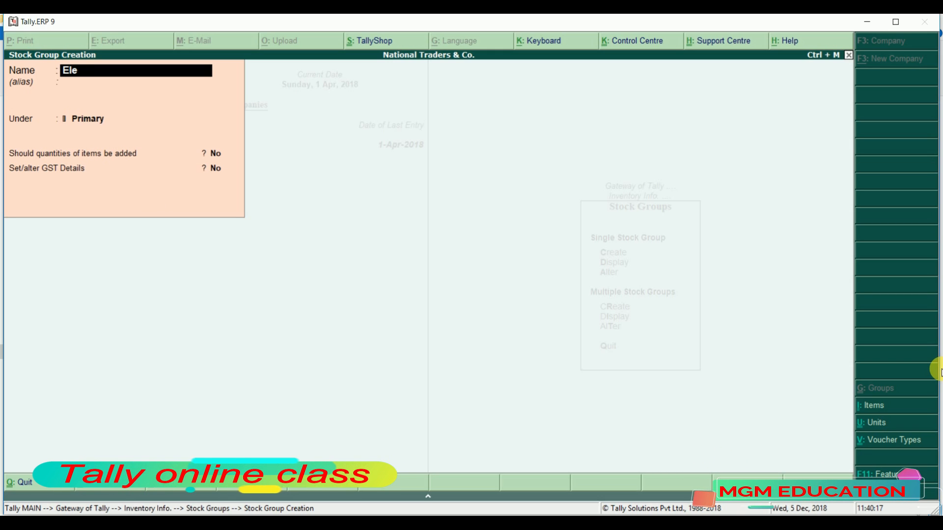
text(ctronics)
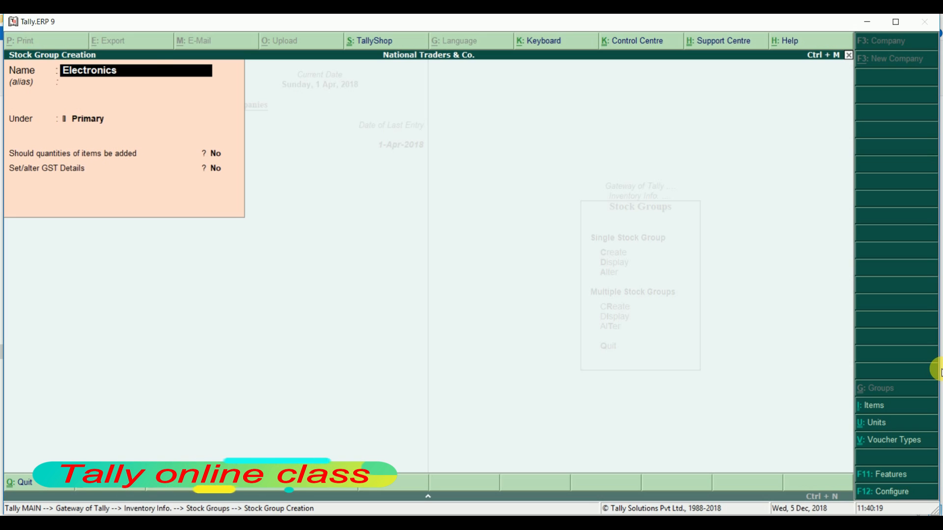
key(Return)
key(Return)
key(Return)
key(Return)
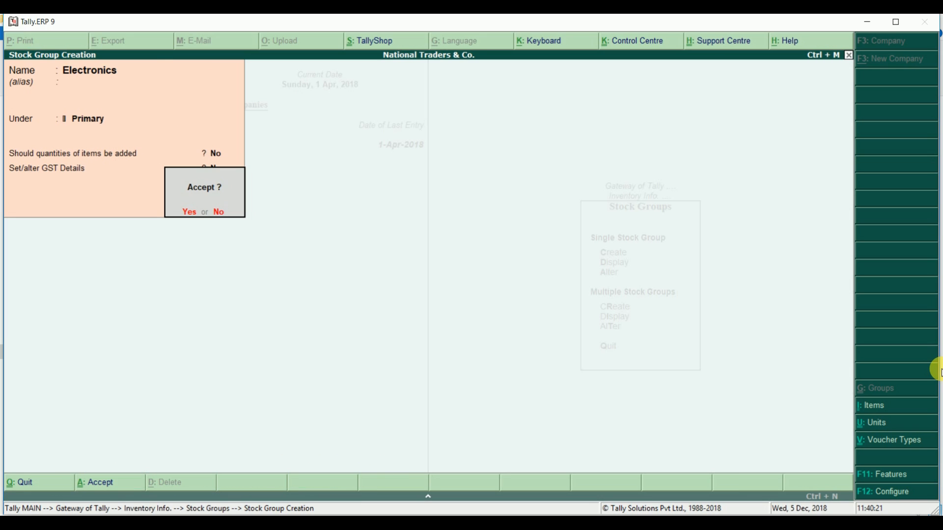
key(Return)
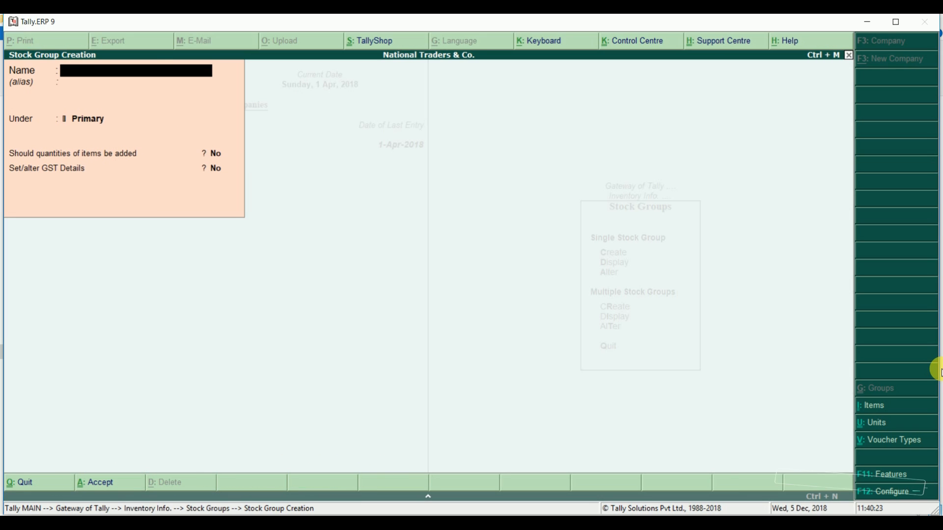
key(Escape)
key(Return)
Display the saved details of the Electronics stock group
key(Down)
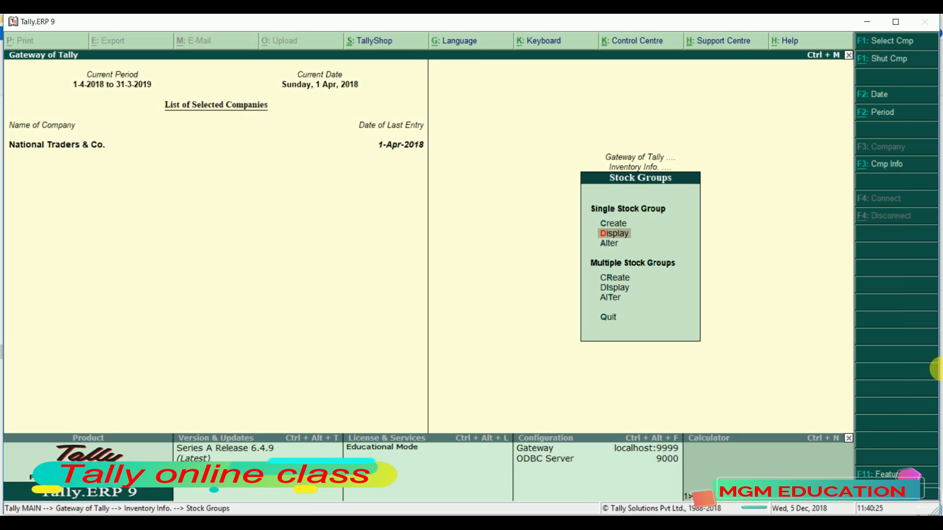
key(Return)
key(Return)
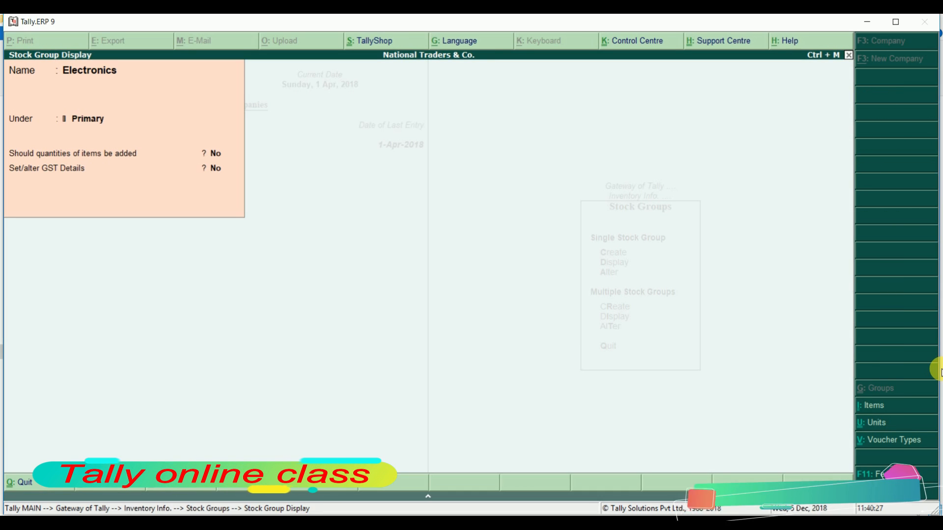
key(Escape)
key(Escape)
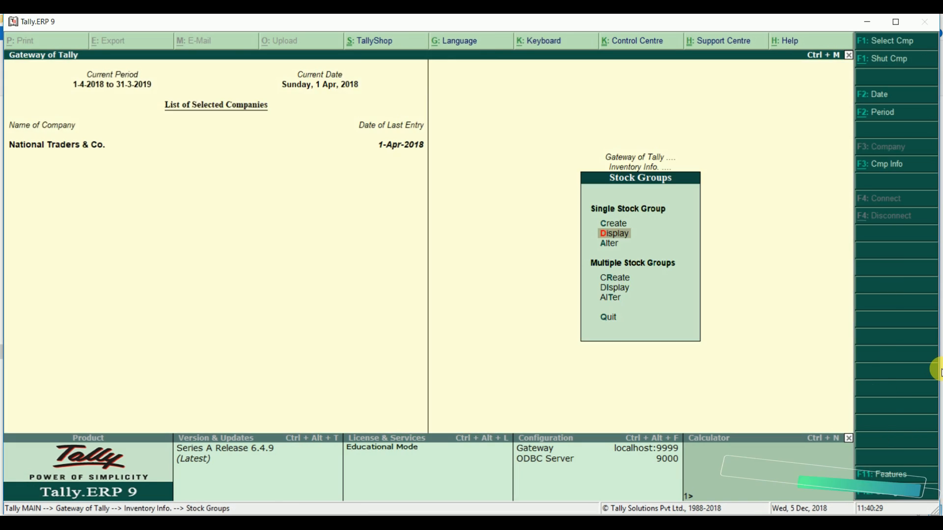
Open the Electronics stock group for alteration, review its name and alias fields, and quit without saving
key(Down)
key(Return)
key(Return)
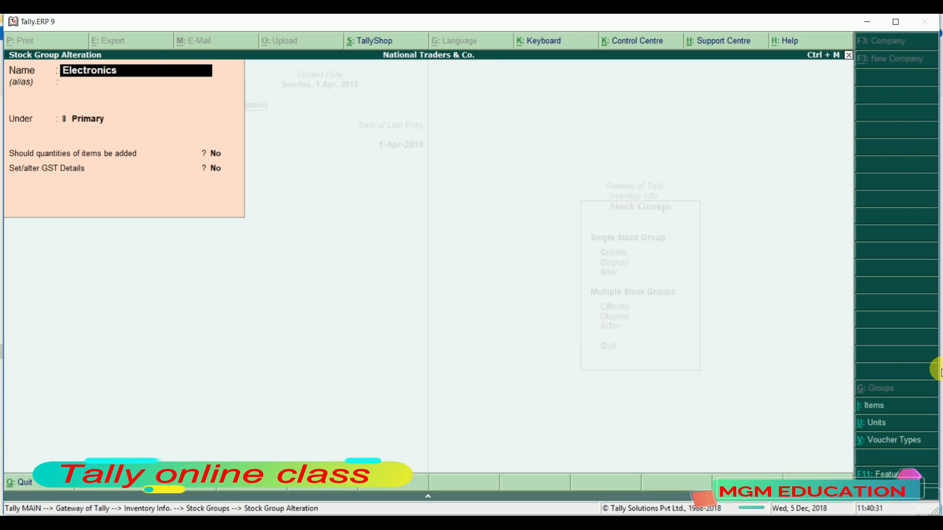
key(Return)
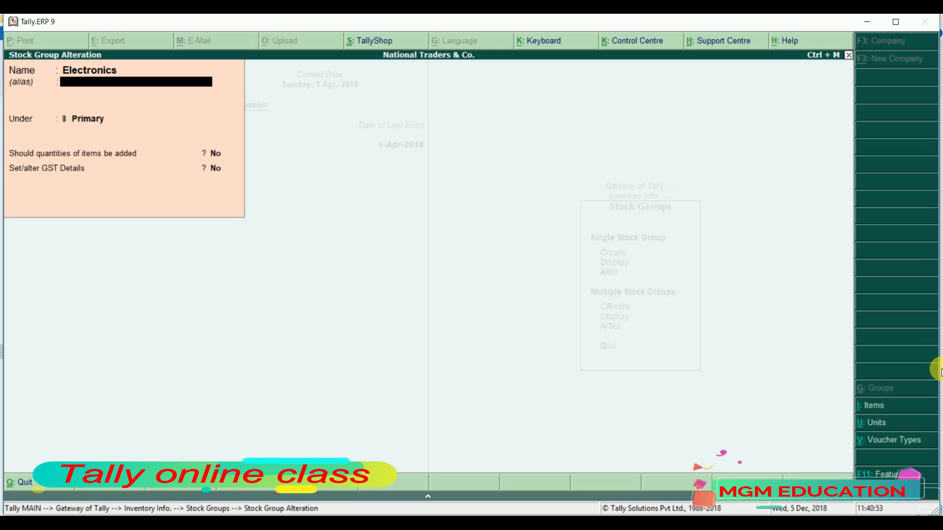
key(Escape)
key(Return)
key(Escape)
key(Escape)
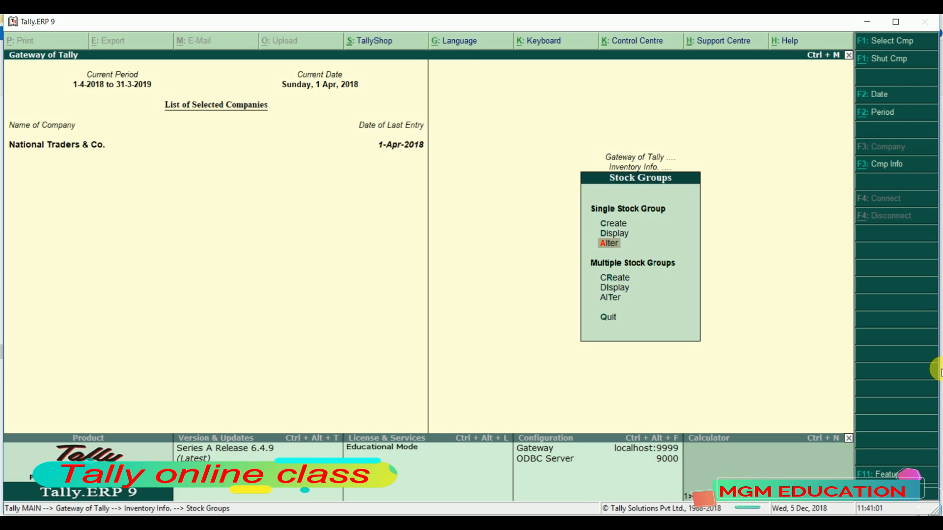
Delete the Electronics stock group from its alteration form and leave the stock group selection list
key(Return)
key(Return)
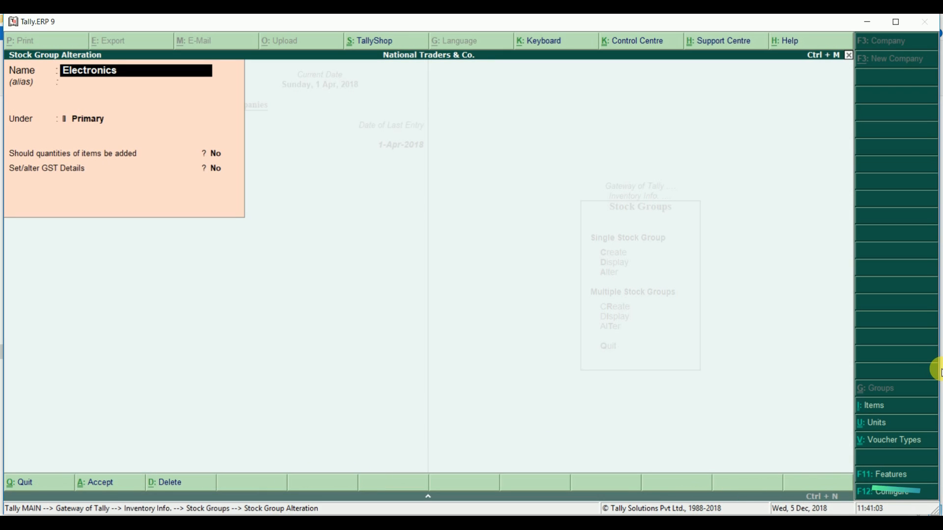
key(alt+d)
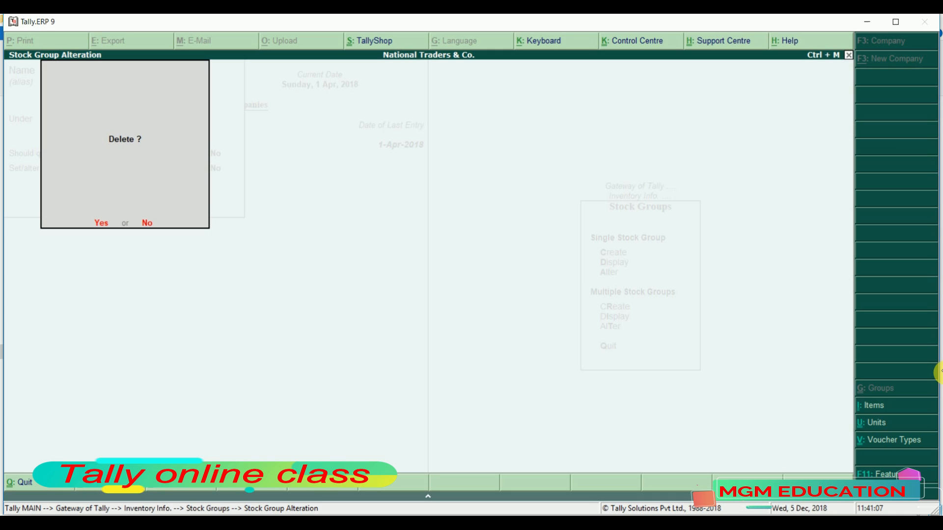
key(y)
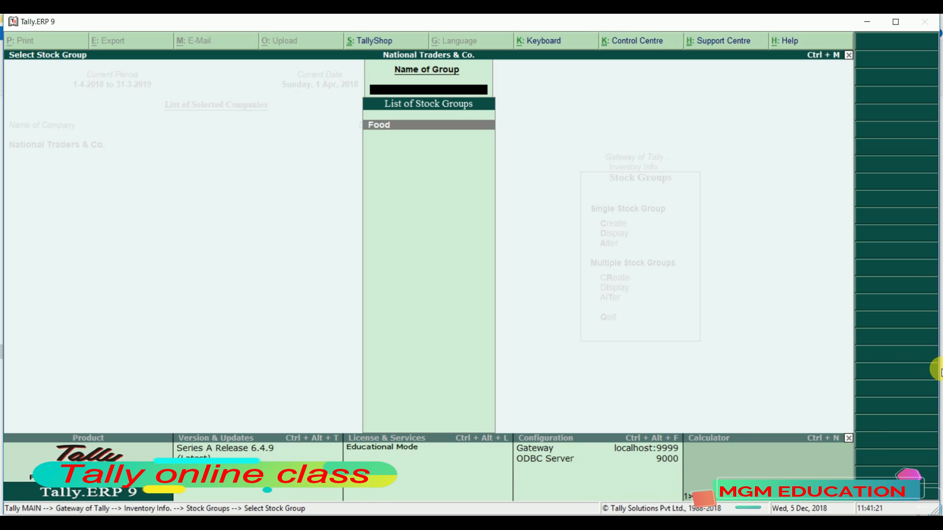
key(Escape)
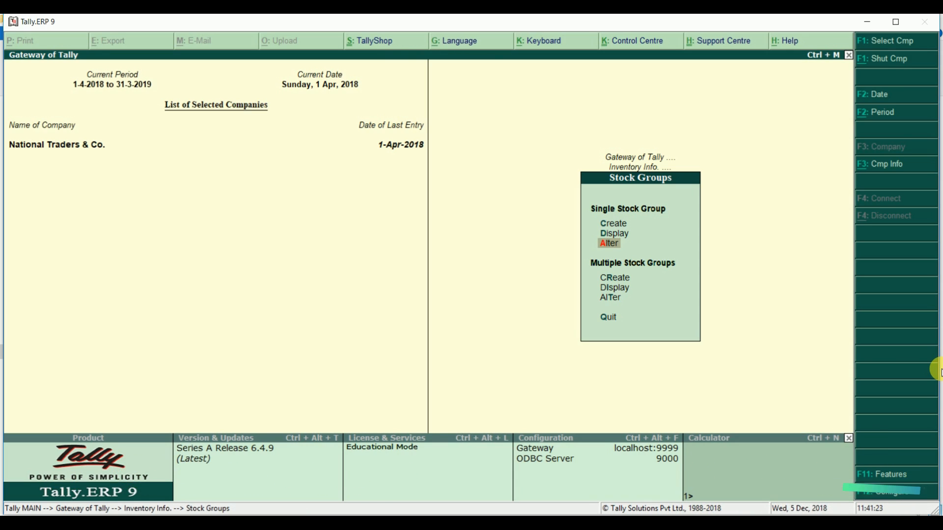
Recreate the single stock group Electronics under Primary, with quantity addition and GST details set to No, and return to the main Gateway of Tally
key(Return)
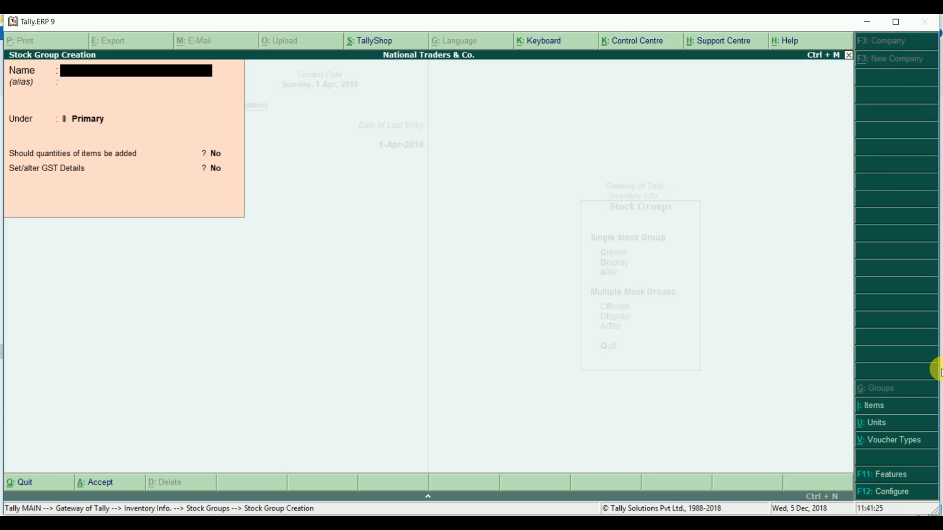
text(Electronics)
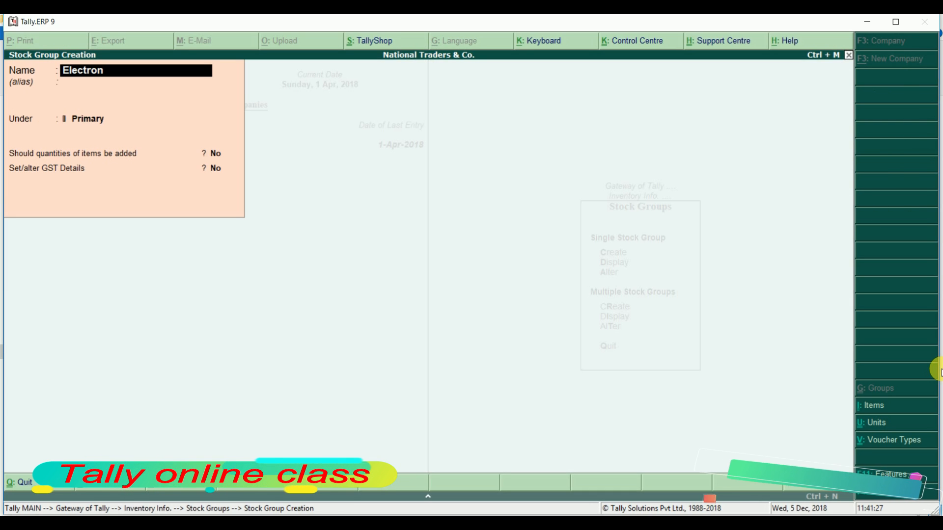
key(Return)
key(Return)
key(Return)
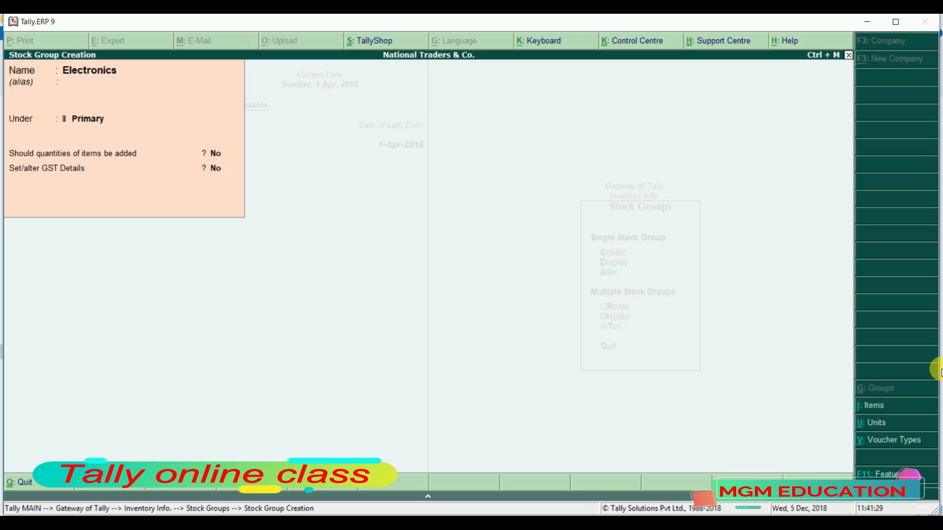
key(Return)
key(Return)
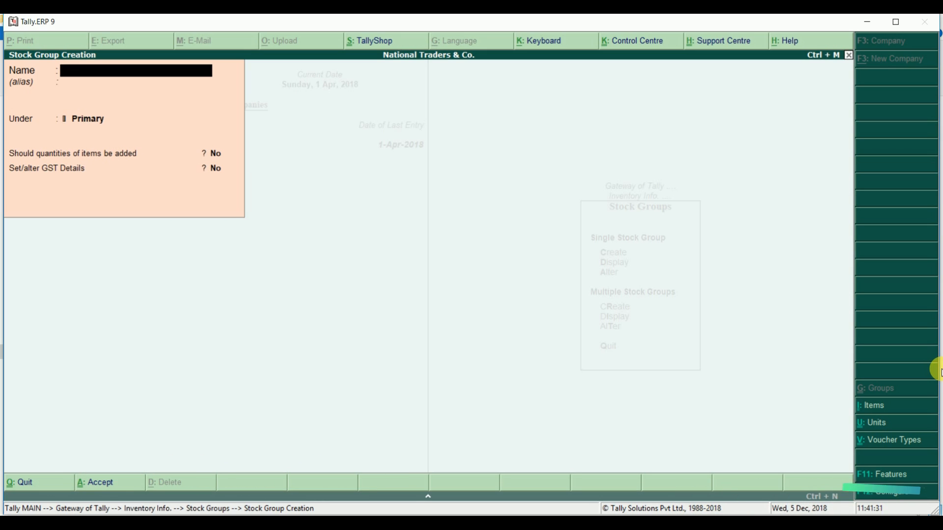
key(Escape)
key(Return)
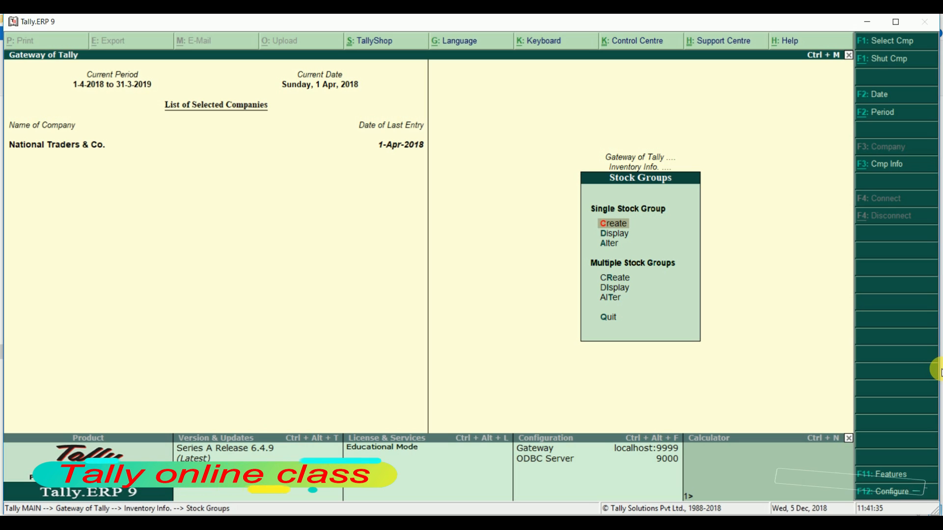
key(Escape)
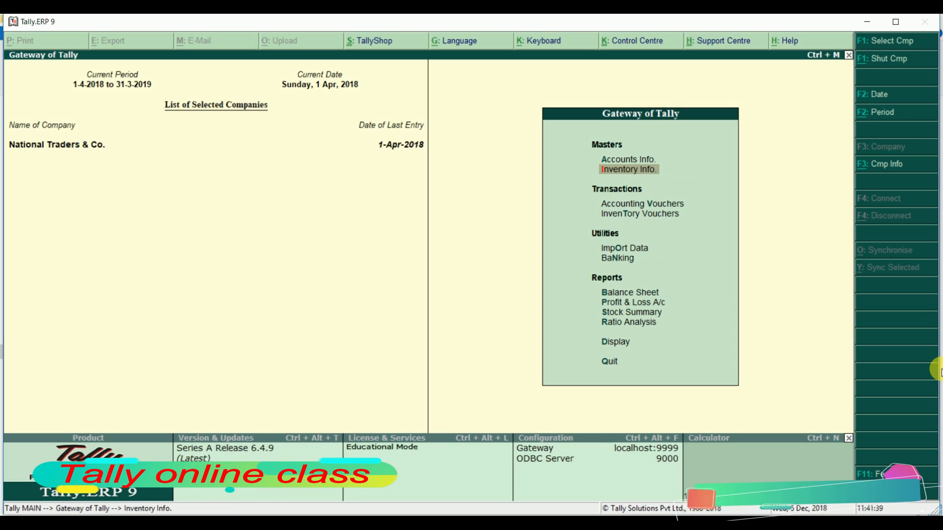
key(Escape)
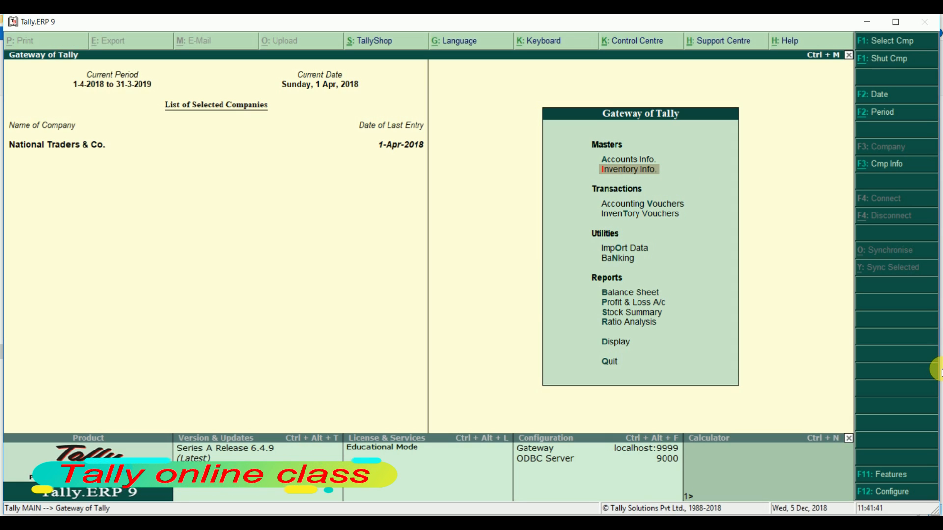